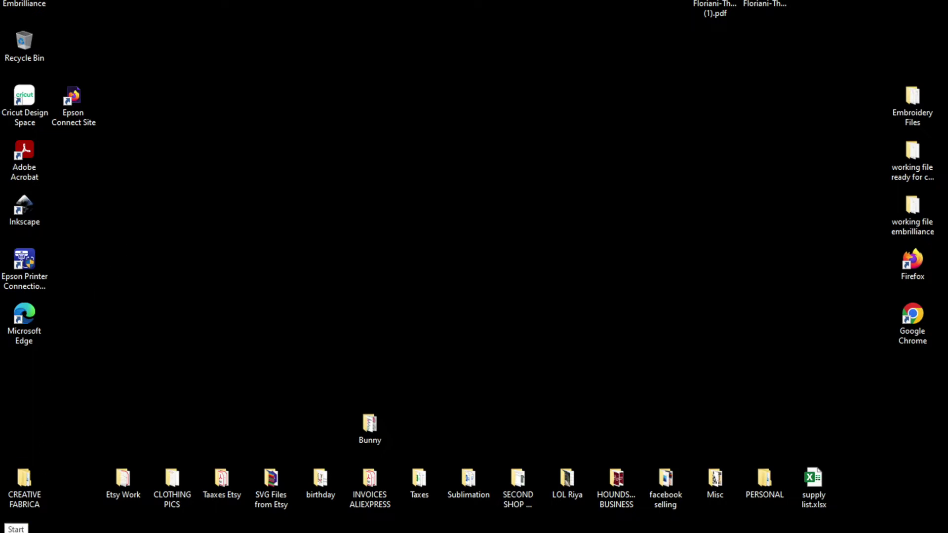
Open the Windows Start menu to show the app list and tiles
click(11, 528)
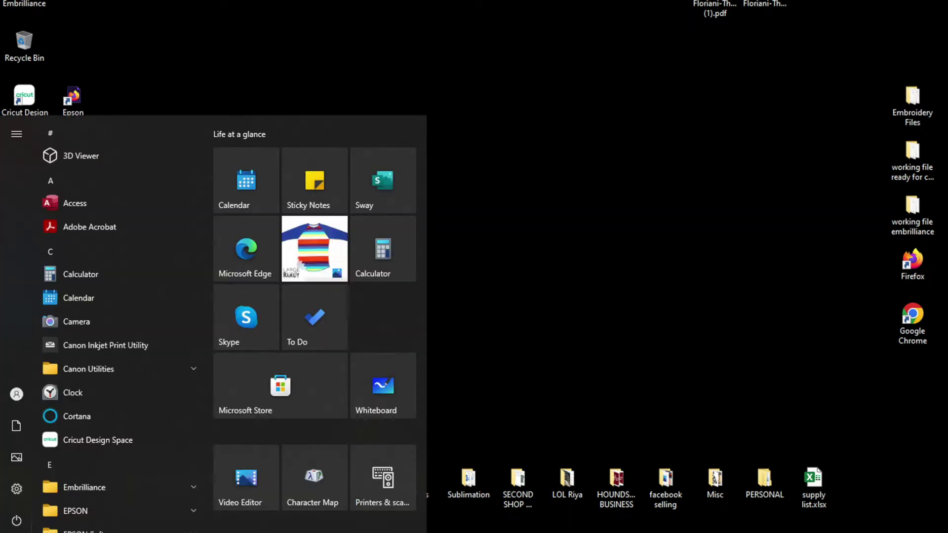
Reach the EPSON ET-2800 Series Printing Preferences through Printers & scanners, Manage and Printer properties
click(373, 473)
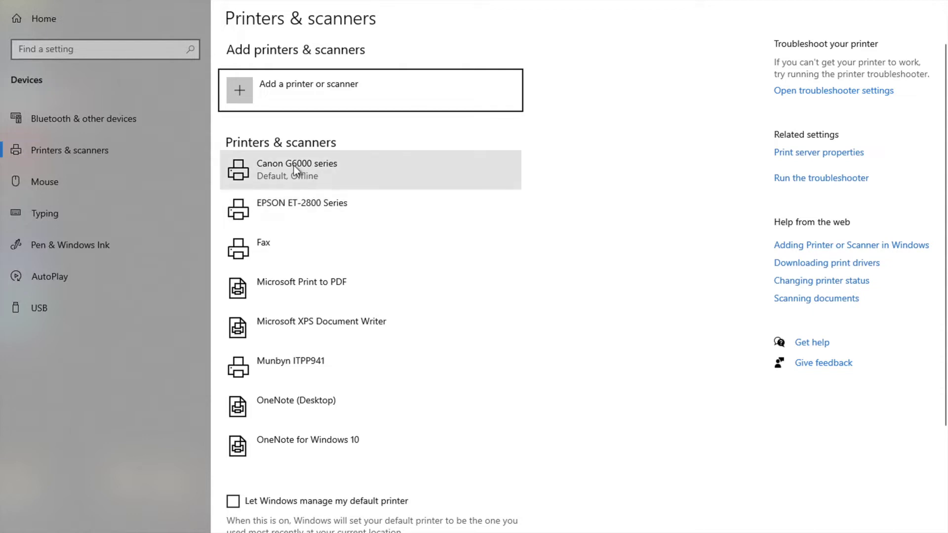
click(295, 214)
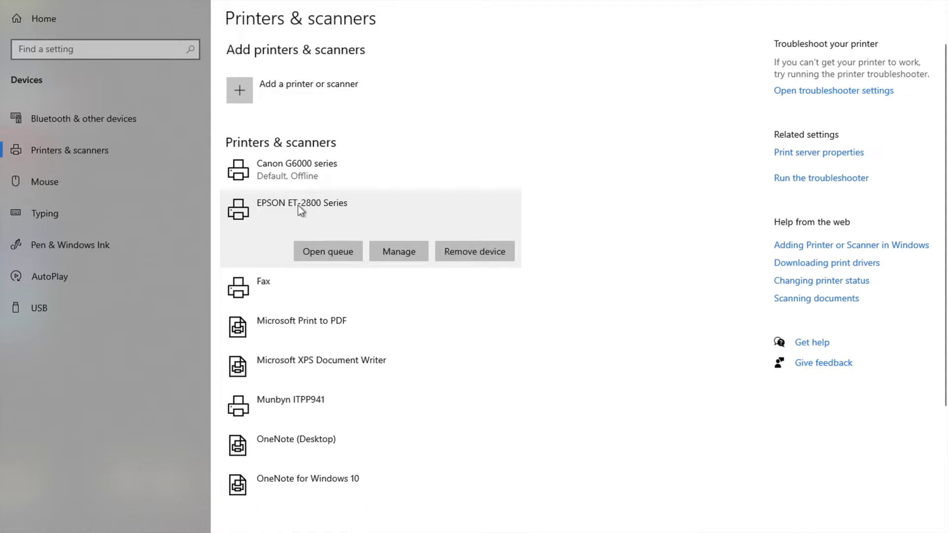
click(401, 256)
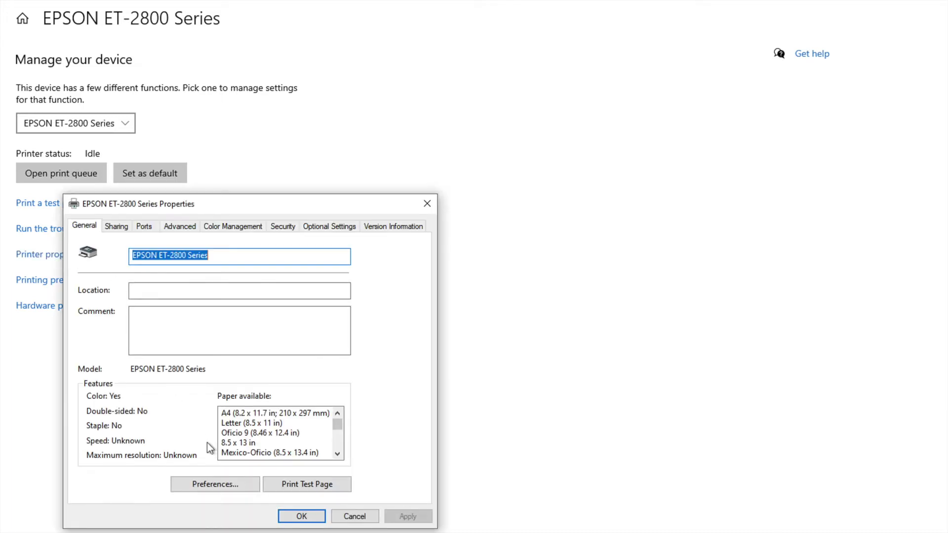
click(213, 485)
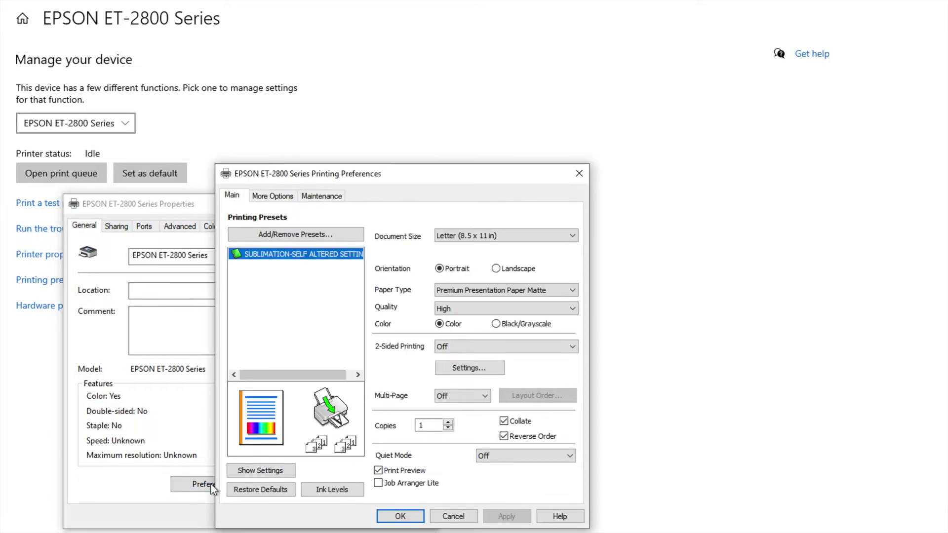
Close the printer Properties window and move the Printing Preferences window toward the screen centre
click(579, 174)
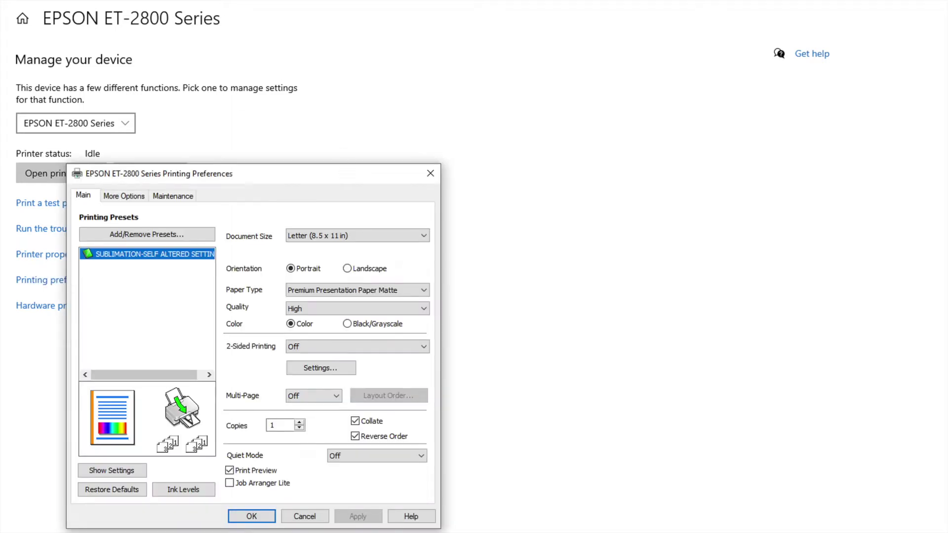
drag(319, 173, 543, 49)
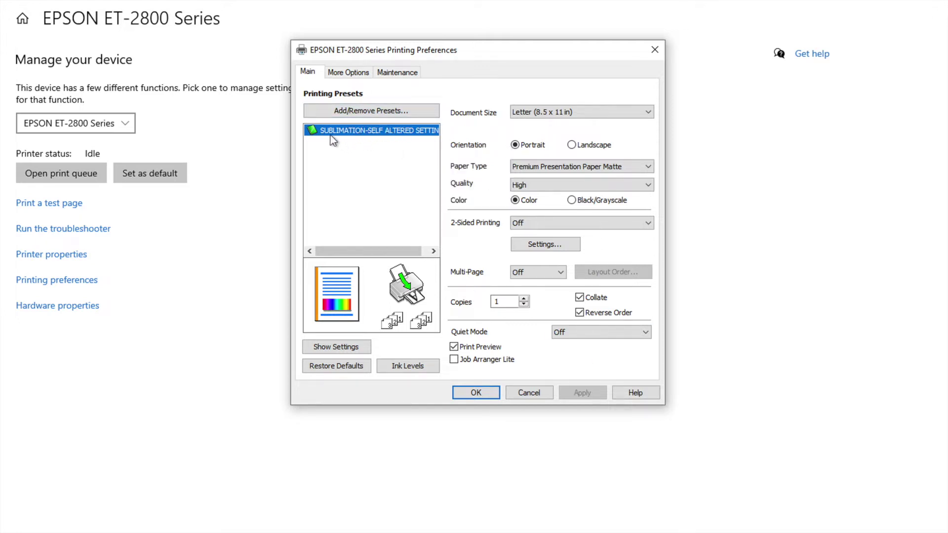
mouse_move(335, 134)
Save the current print settings as a new preset named TEST and select it
click(355, 113)
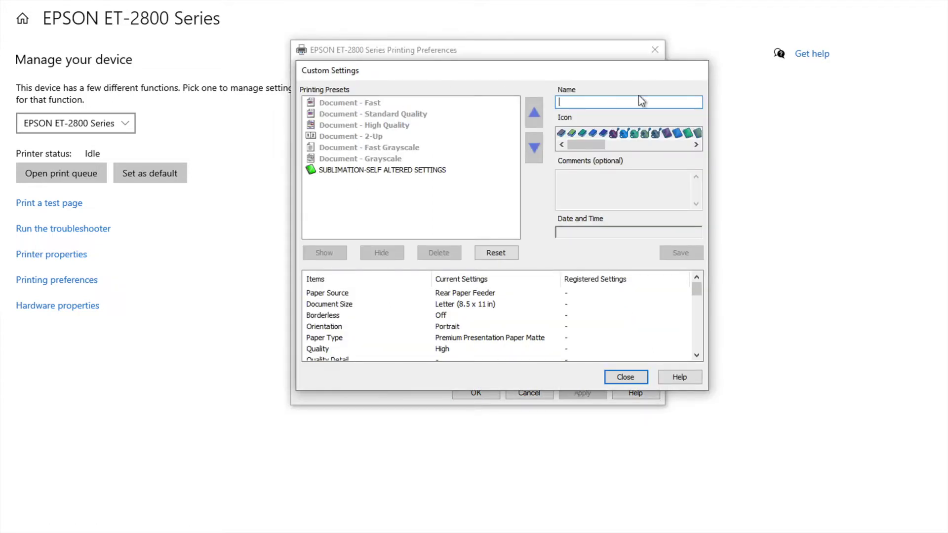
text(TEST)
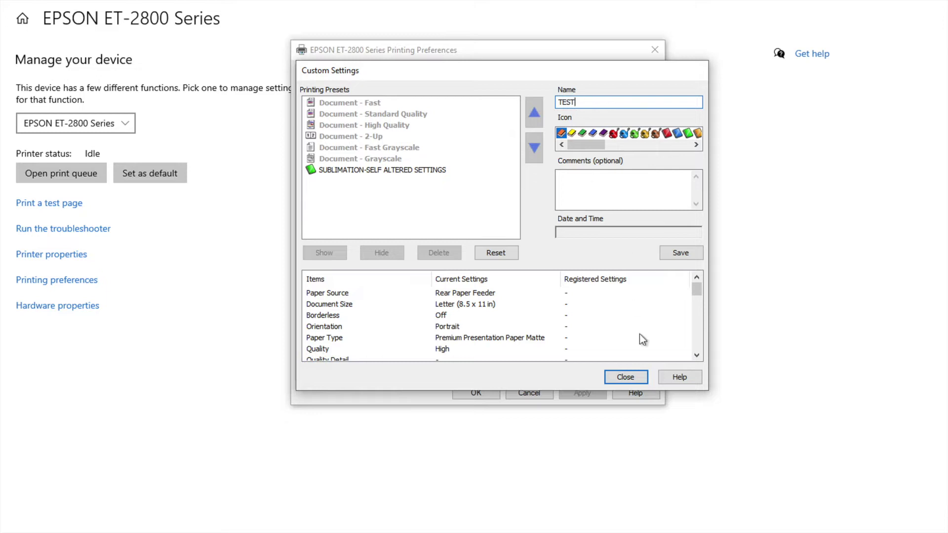
click(687, 254)
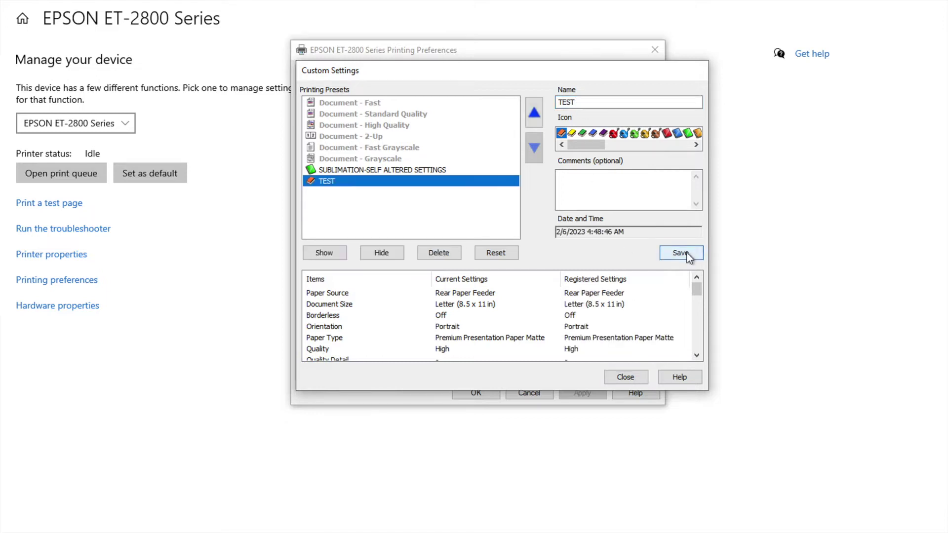
click(619, 376)
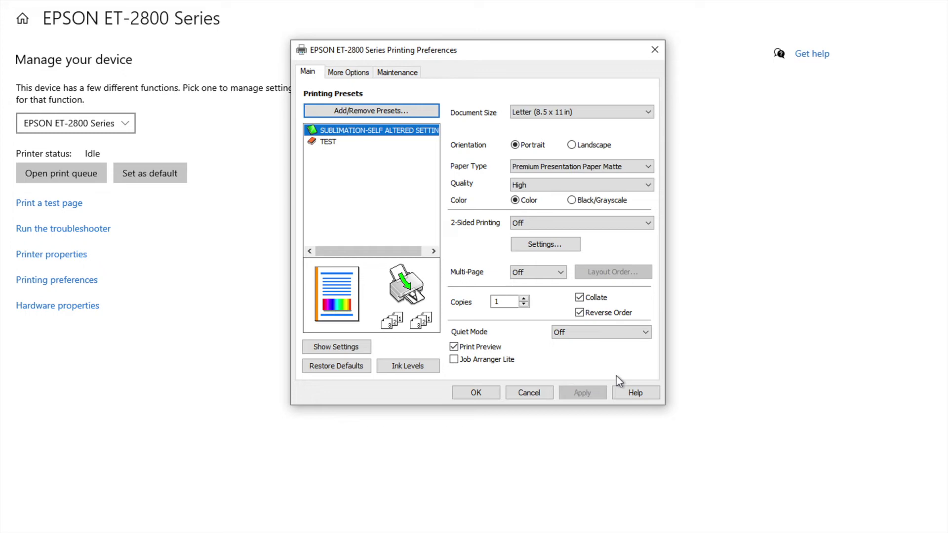
click(328, 143)
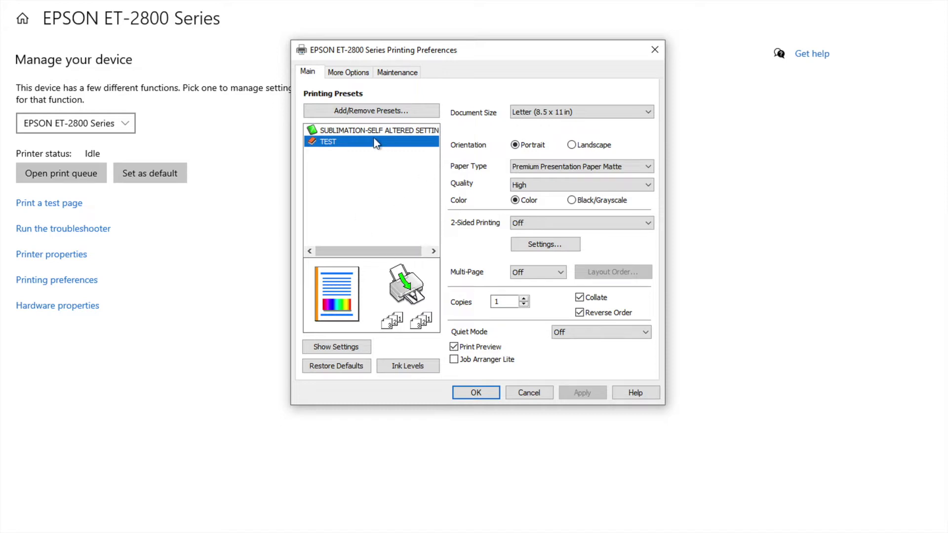
Try the SUBLIMATION-SELF ALTERED SETTINGS preset, then switch back to the TEST preset
mouse_move(376, 143)
click(331, 130)
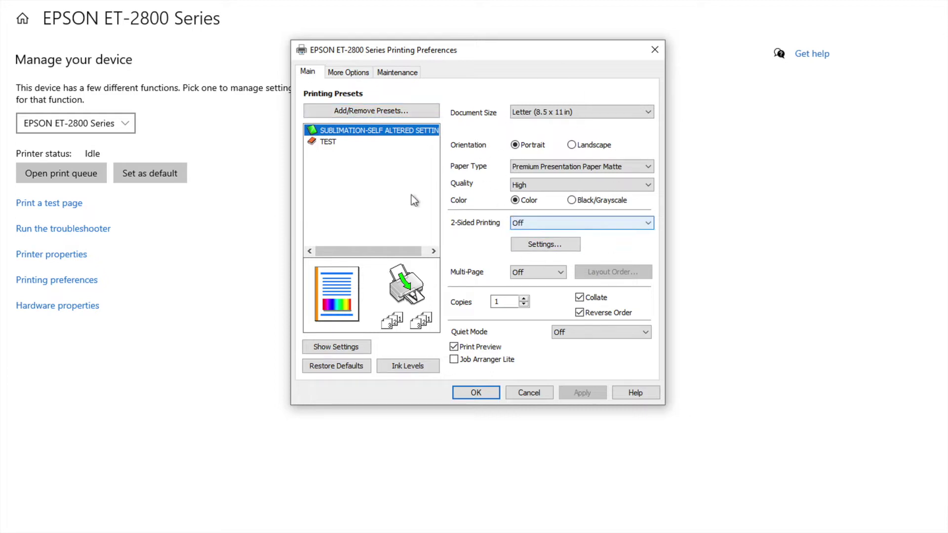
click(332, 143)
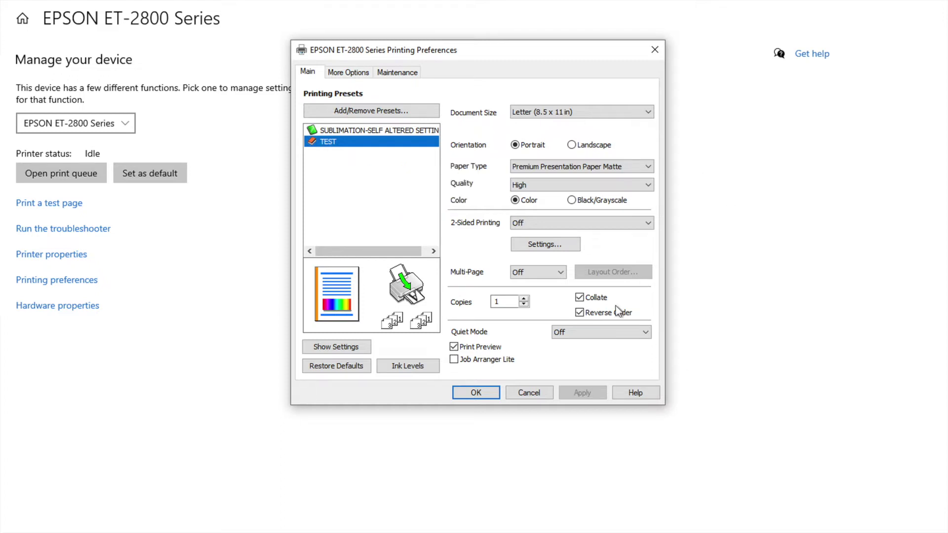
Change Paper Type to Plain Paper / Bright White Paper, then reapply TEST to restore its settings
click(543, 166)
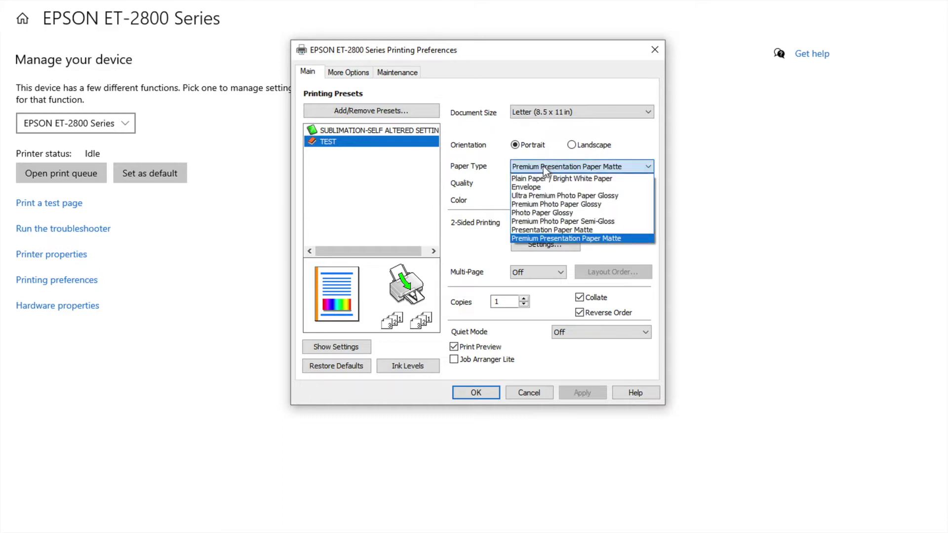
click(543, 179)
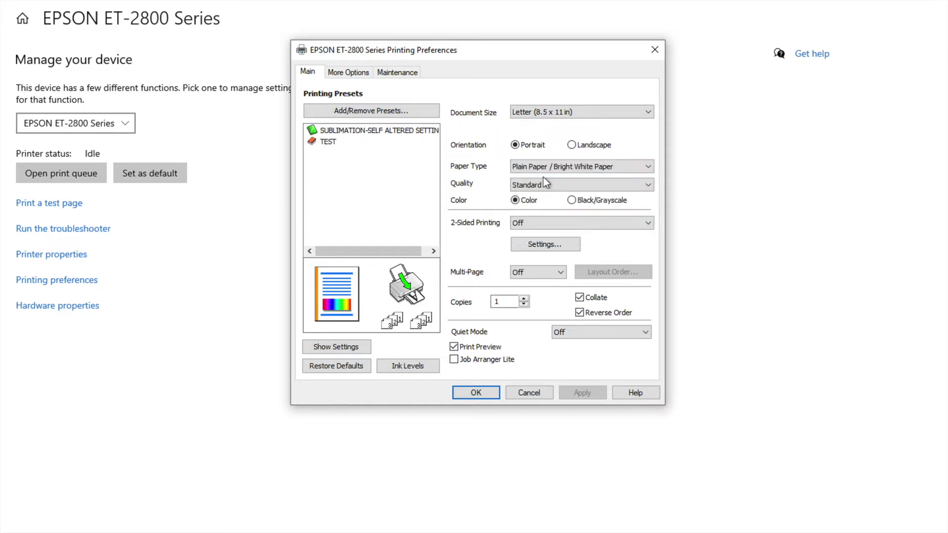
click(317, 147)
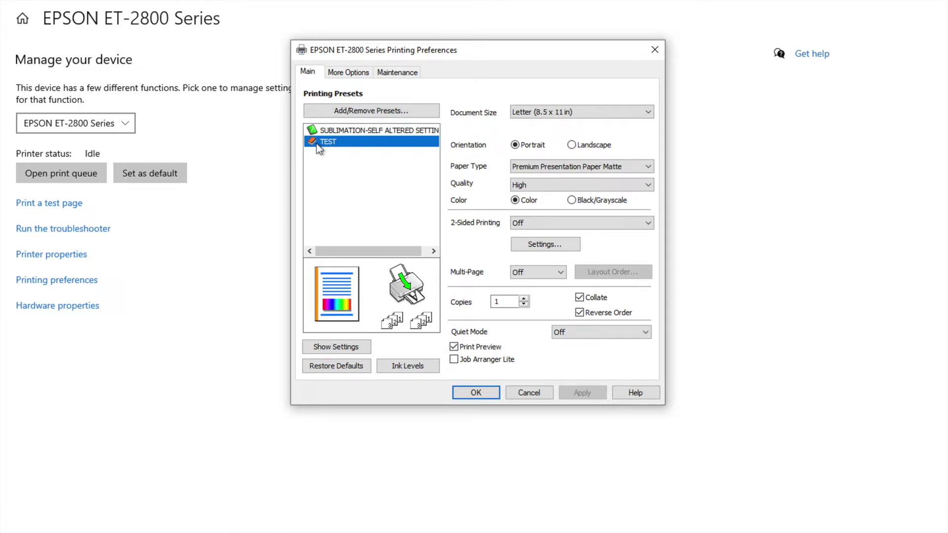
click(560, 115)
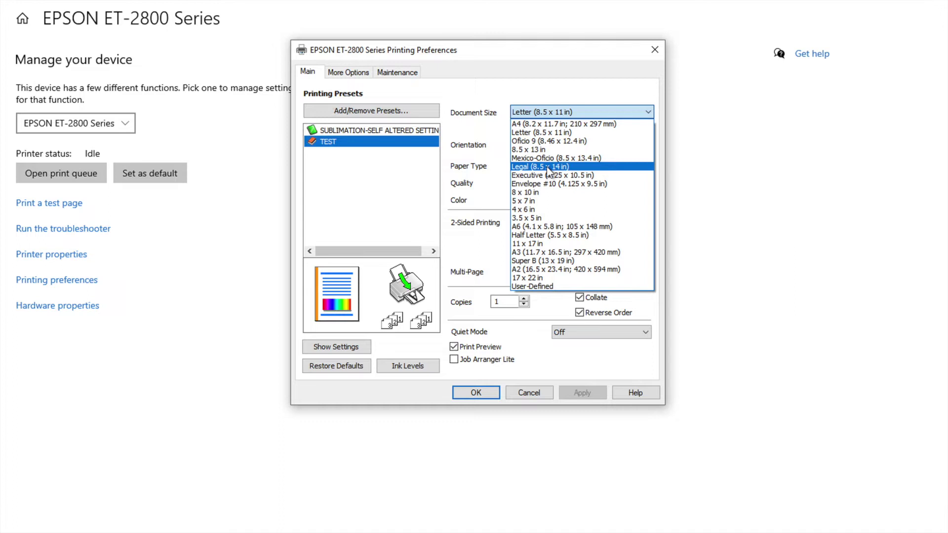
Keep Letter (8.5 x 11 in) document size and return Paper Type to Premium Presentation Paper Matte
click(550, 133)
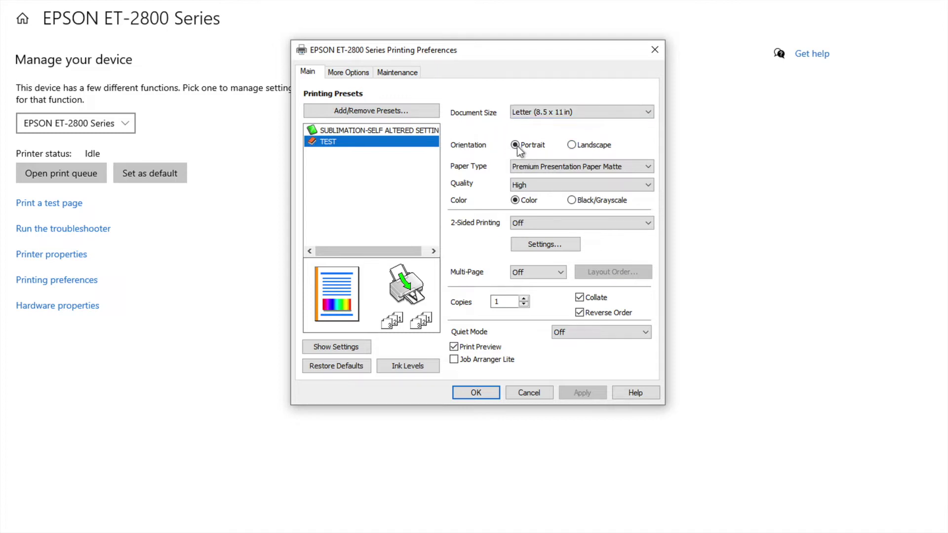
click(544, 168)
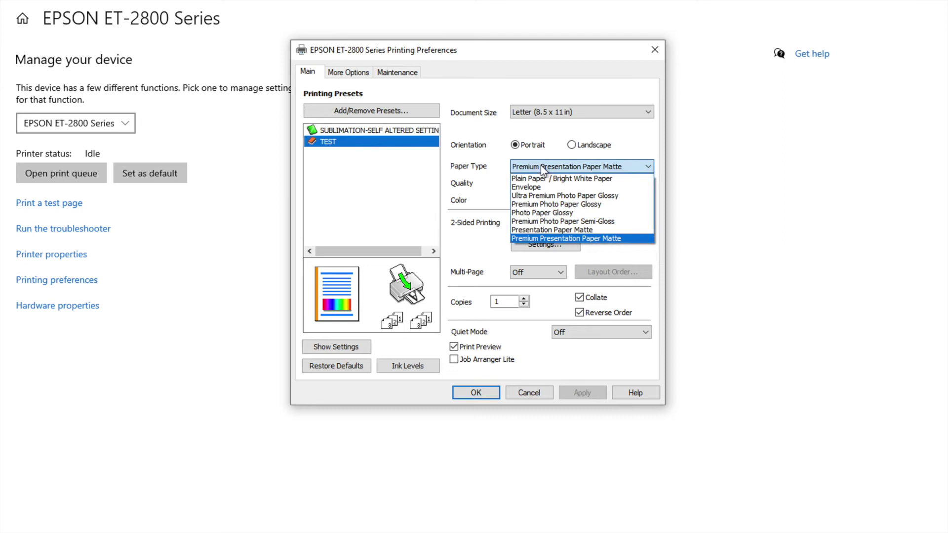
click(544, 179)
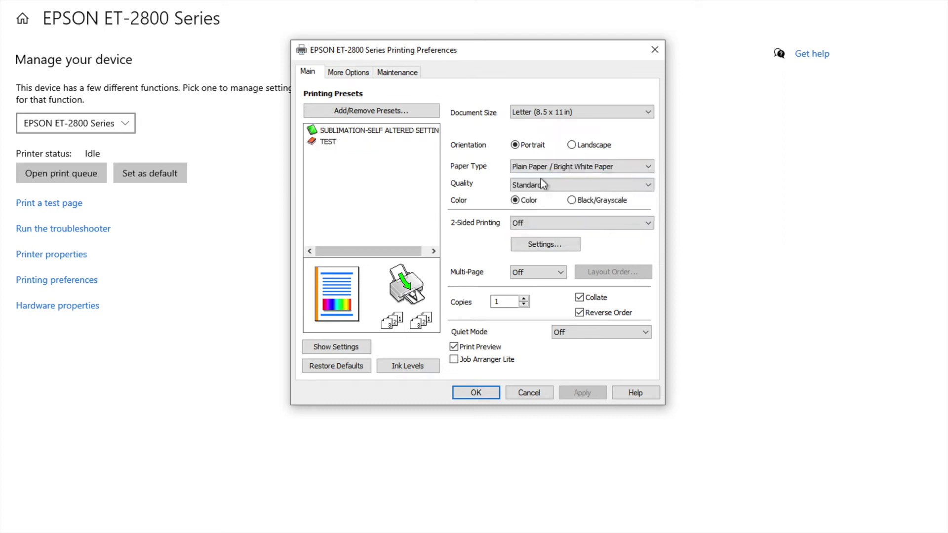
click(543, 168)
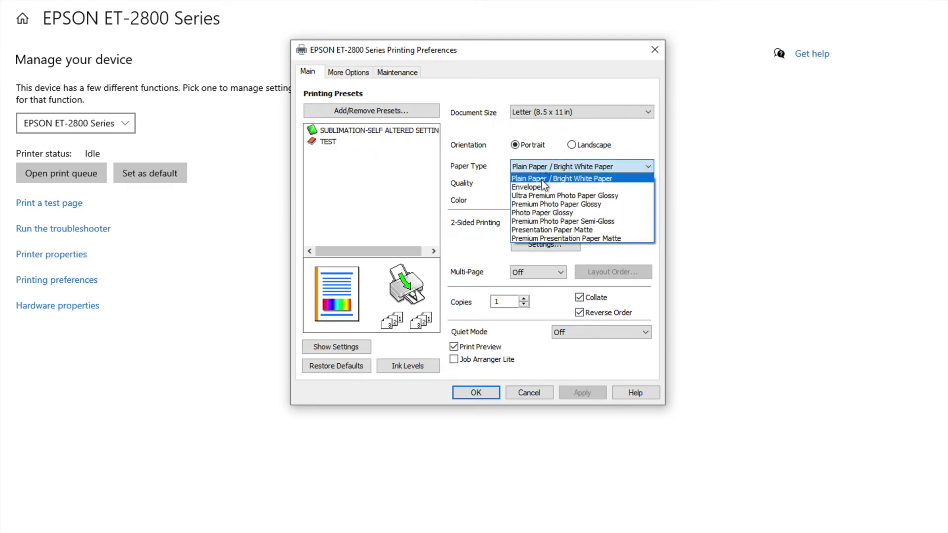
click(544, 239)
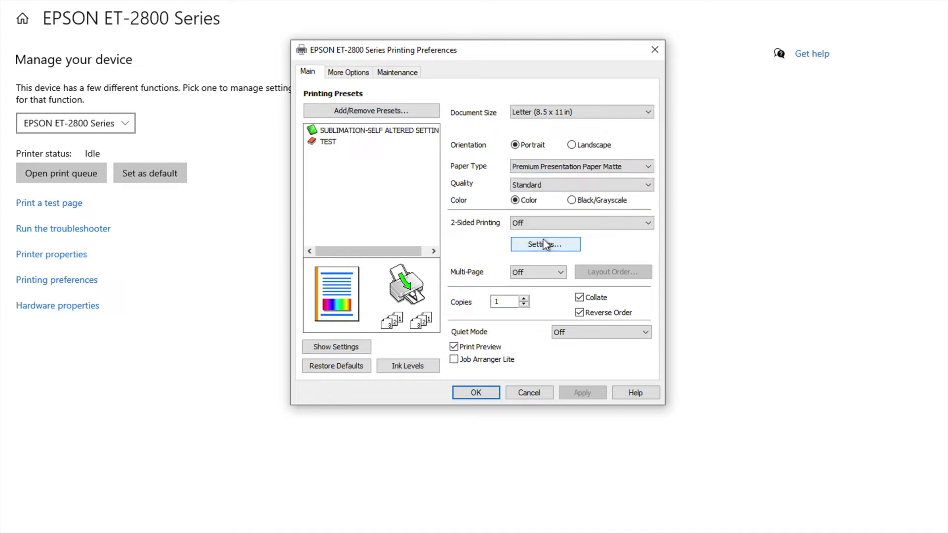
Reapply the TEST preset, keep print quality at High, and open the 2-Sided Binding Settings
click(346, 143)
click(546, 187)
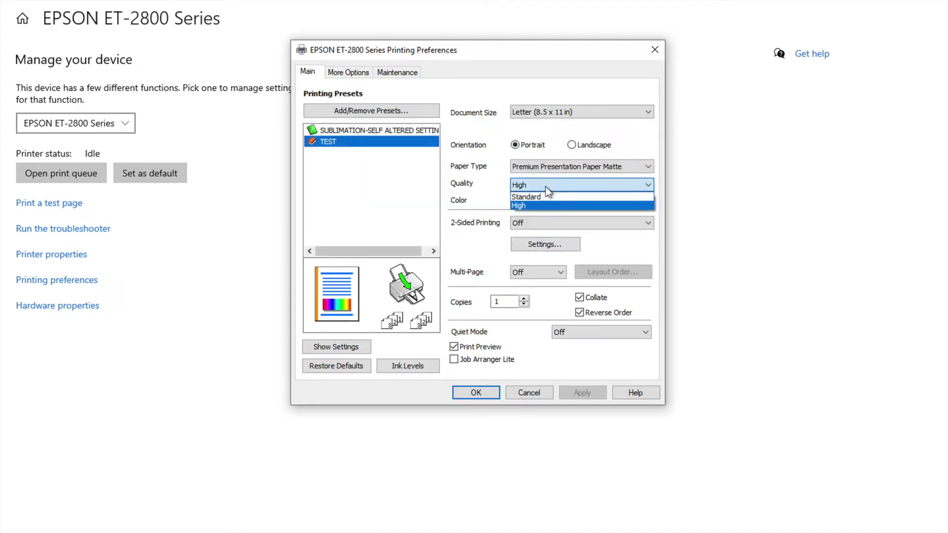
click(523, 206)
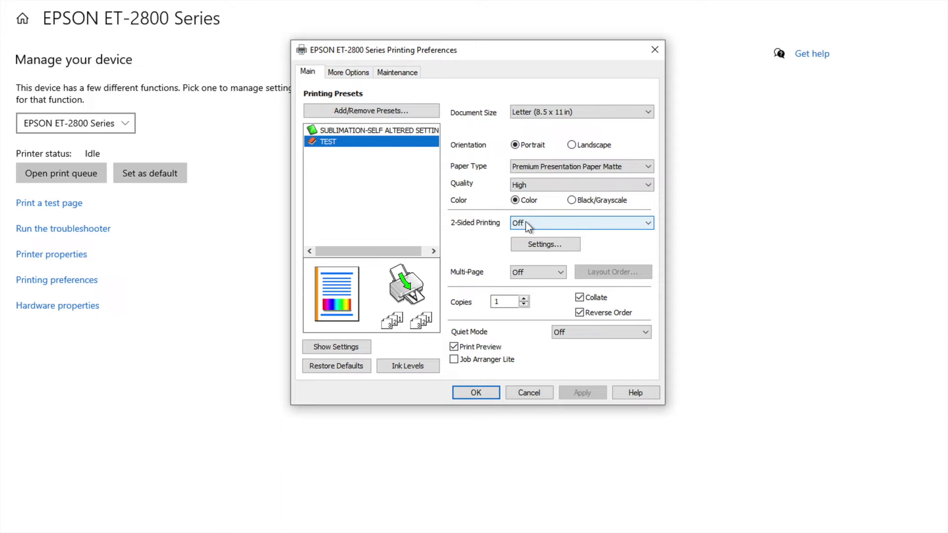
click(530, 247)
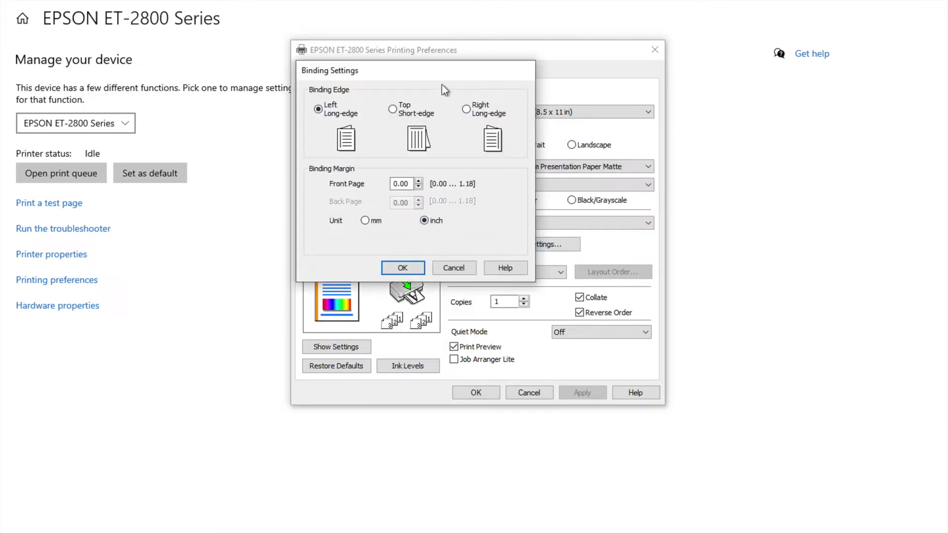
Cancel Binding Settings twice without changes, returning to the Main tab with Print Preview enabled
click(452, 269)
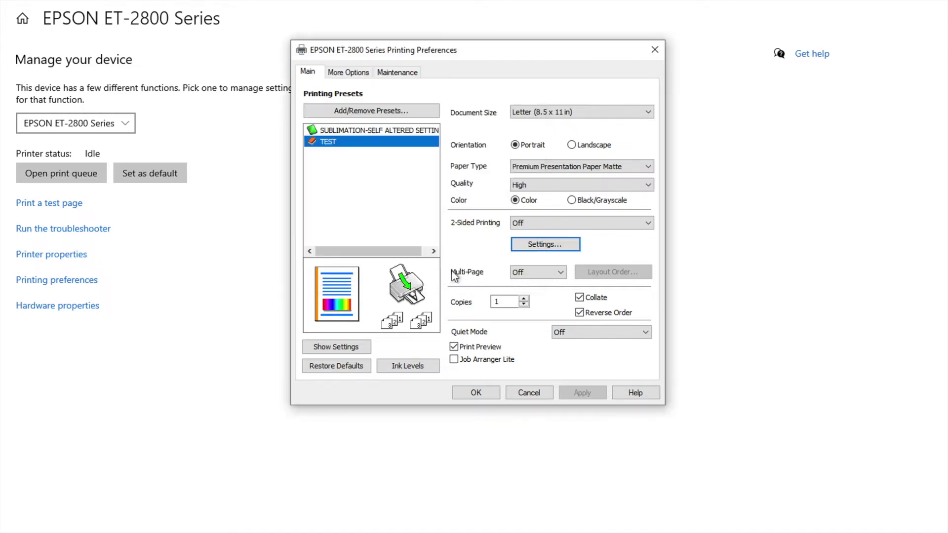
click(543, 244)
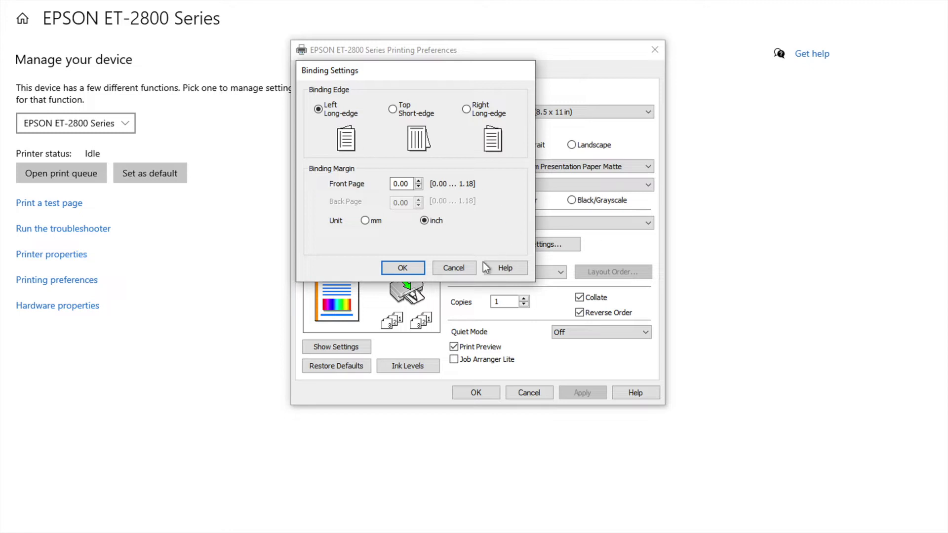
click(452, 268)
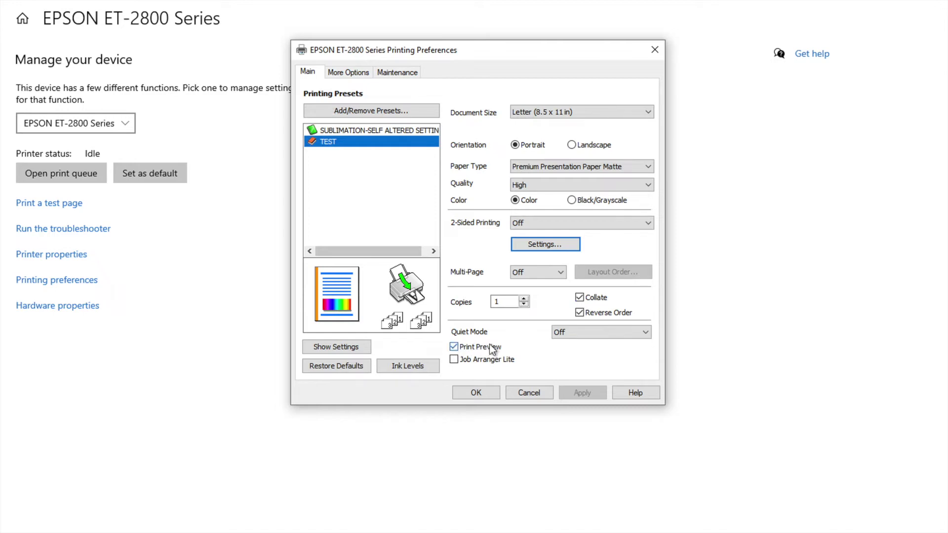
click(454, 348)
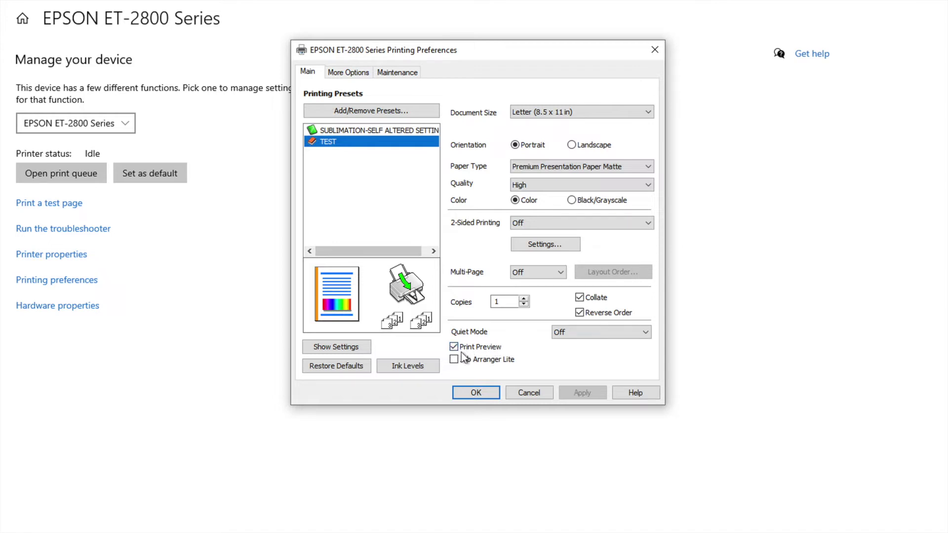
On More Options, keep Output Paper as Same as Document Size and open Advanced Color Correction
click(341, 73)
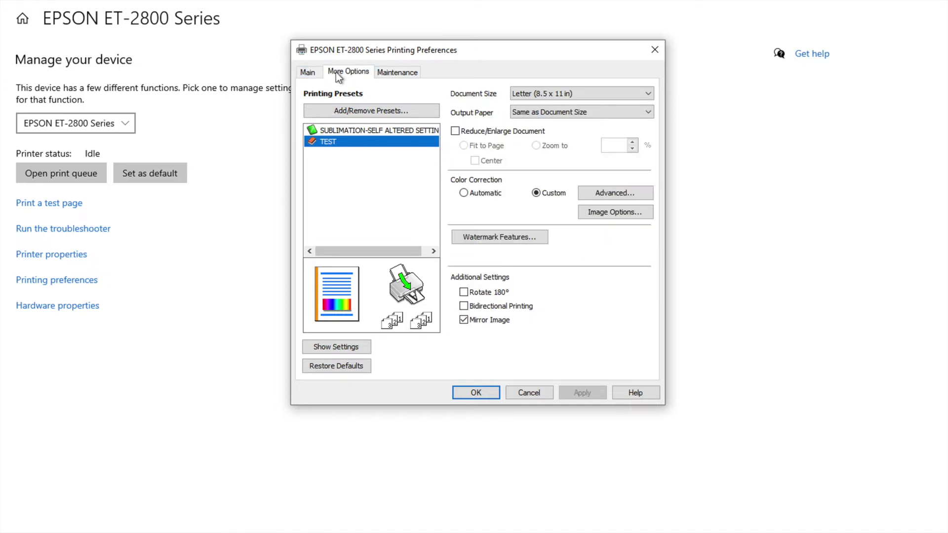
click(310, 74)
click(347, 73)
click(538, 113)
click(540, 115)
click(601, 192)
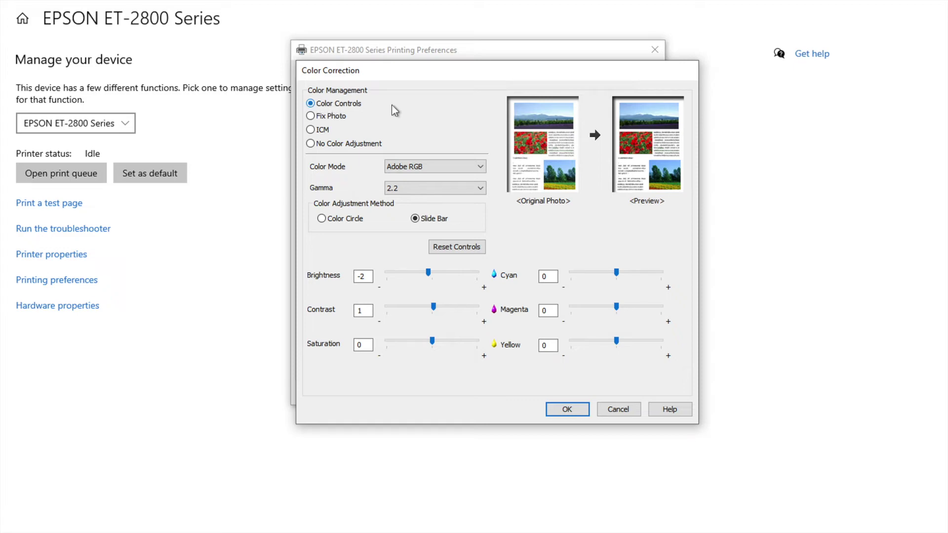
click(420, 168)
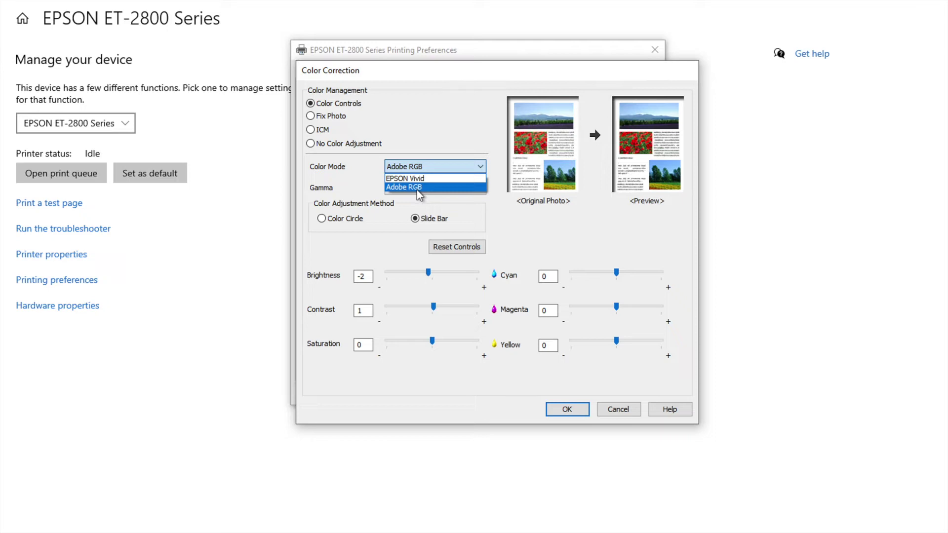
click(417, 188)
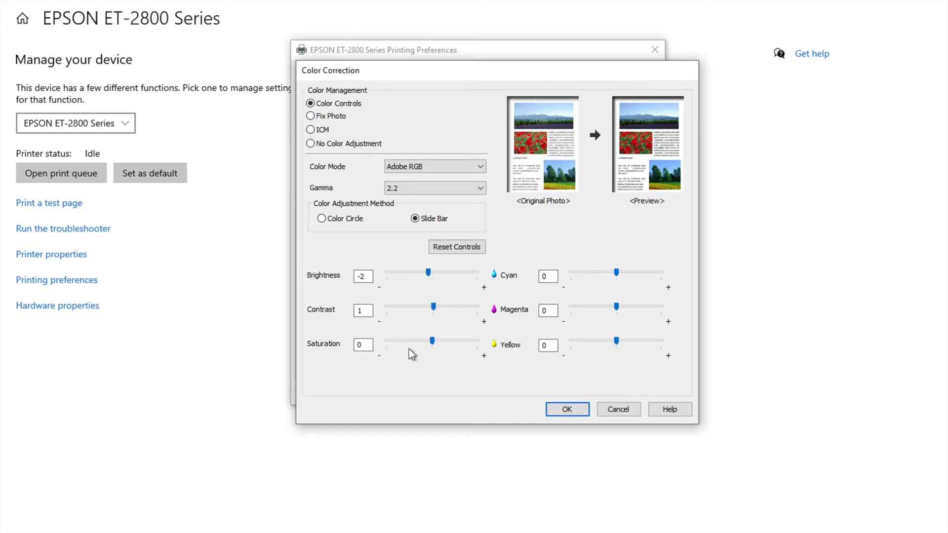
click(363, 308)
Confirm the Color Correction settings and check the Maintenance tab before returning to More Options
click(567, 410)
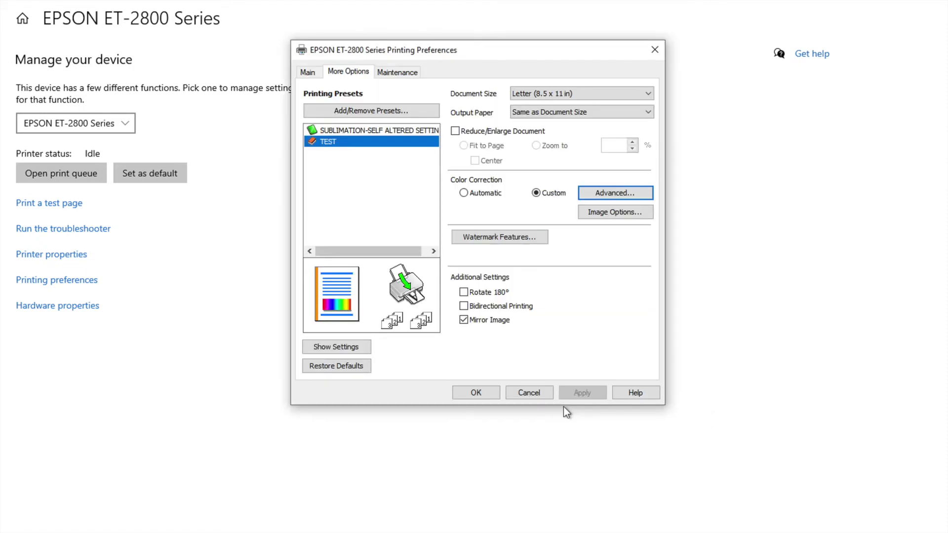
click(394, 72)
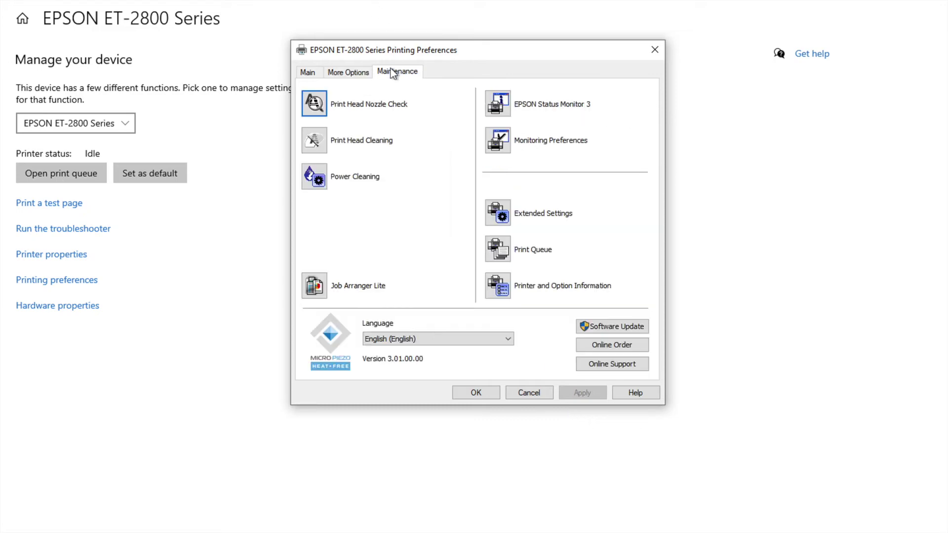
click(351, 75)
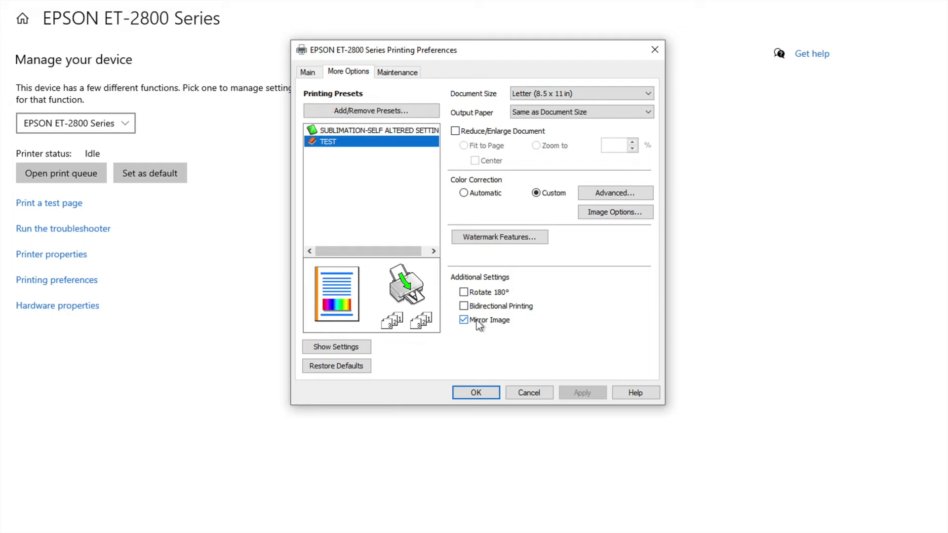
Select the SUBLIMATION-SELF ALTERED SETTINGS preset under Printing Presets
mouse_move(392, 132)
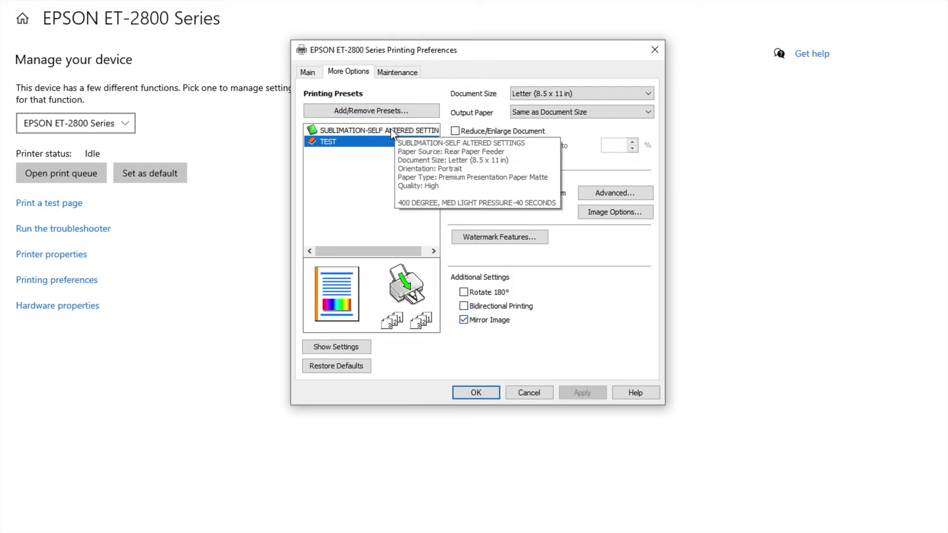
click(393, 132)
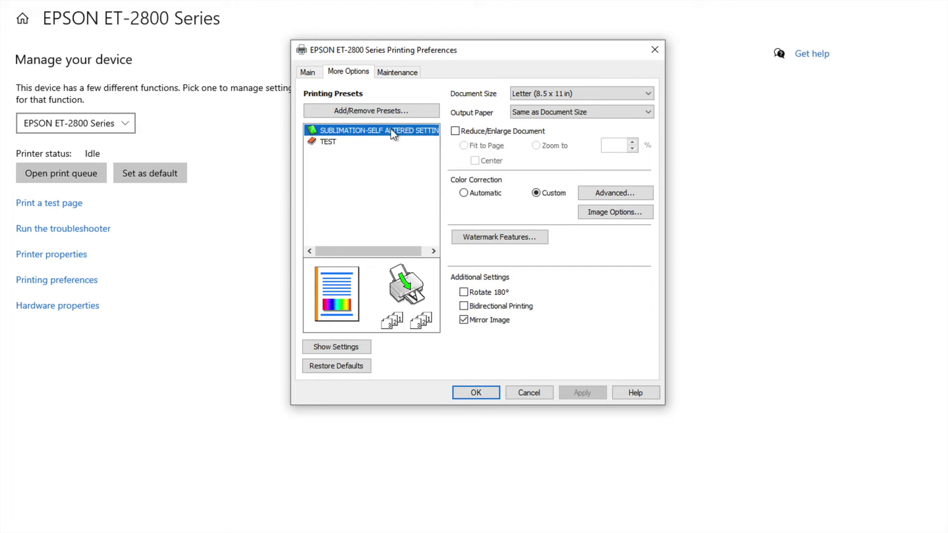
click(325, 142)
In Add/Remove Presets, delete TEST with confirmation, review the sublimation preset, and close the manager
mouse_move(323, 143)
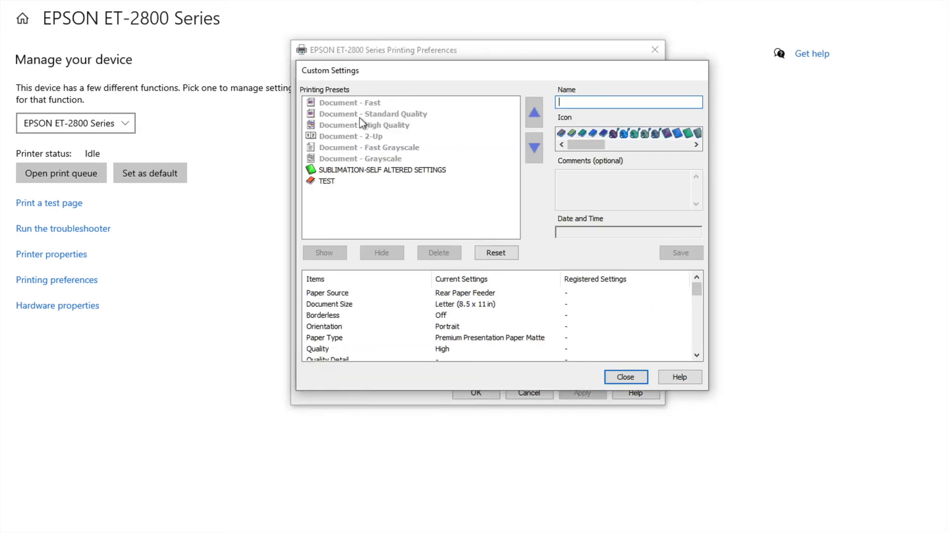
click(324, 182)
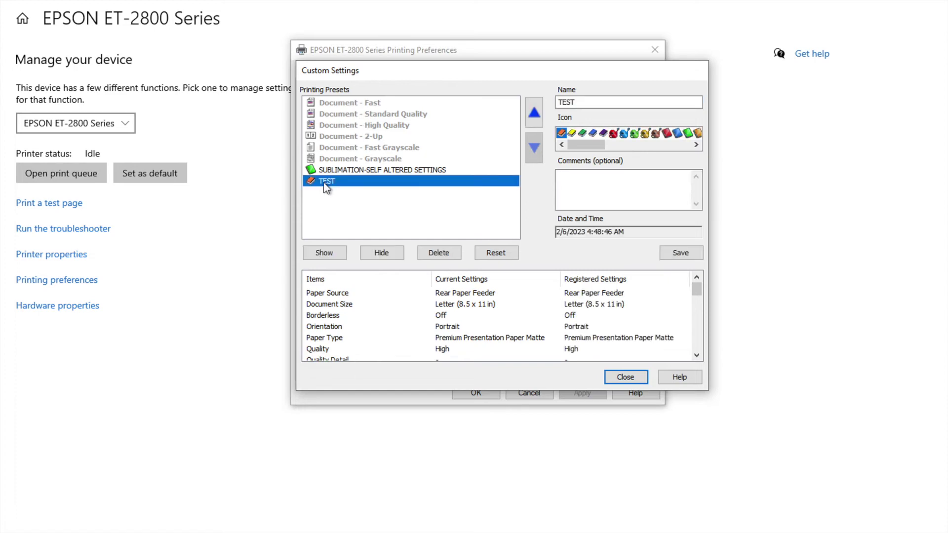
click(439, 253)
click(472, 305)
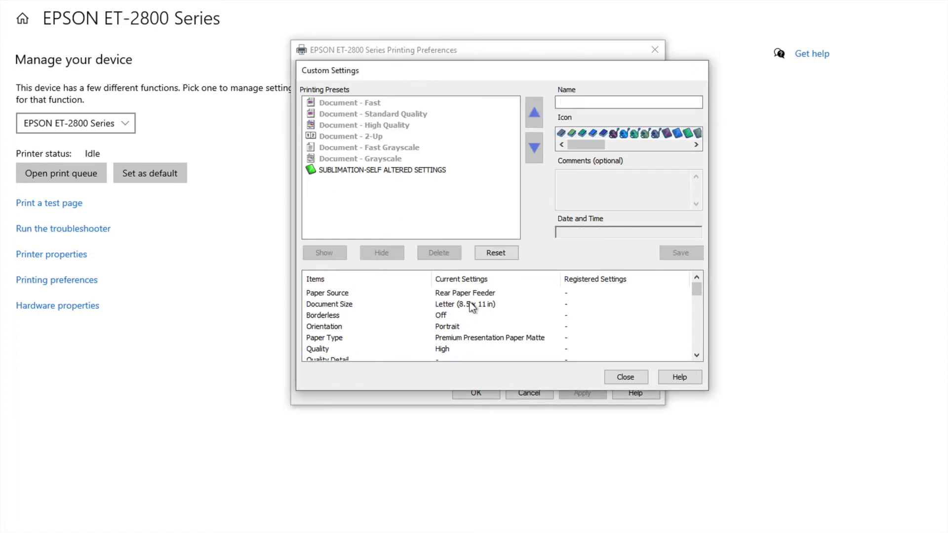
click(432, 170)
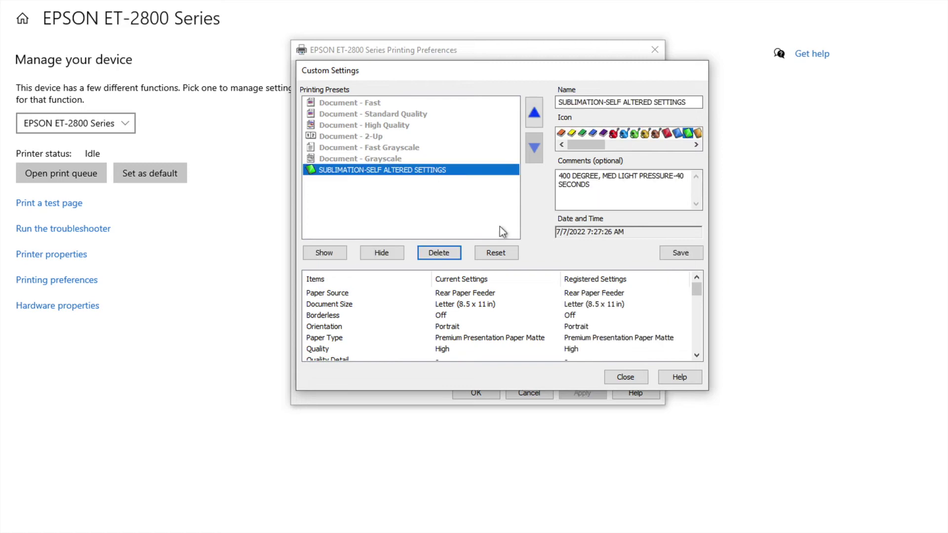
click(637, 378)
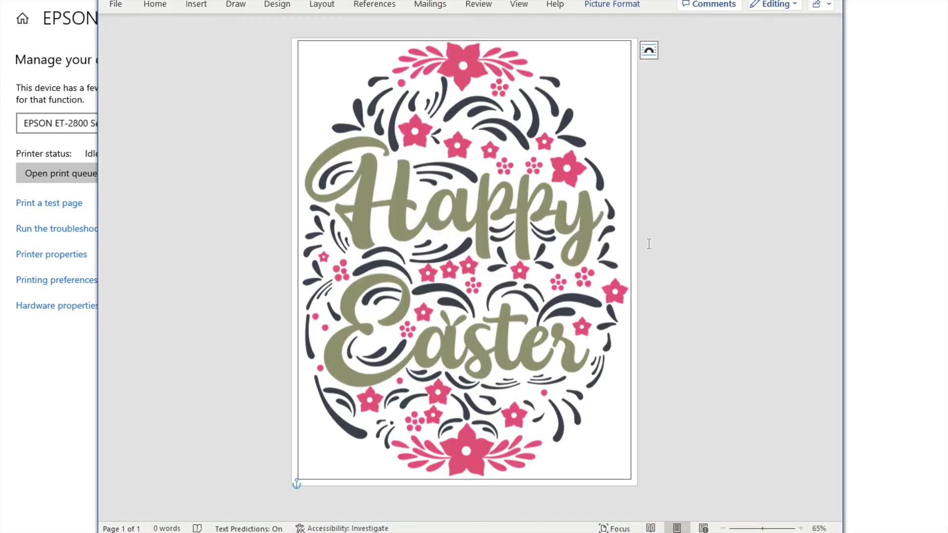
Deselect the Happy Easter picture and open Word's Print page to preview the design
click(711, 176)
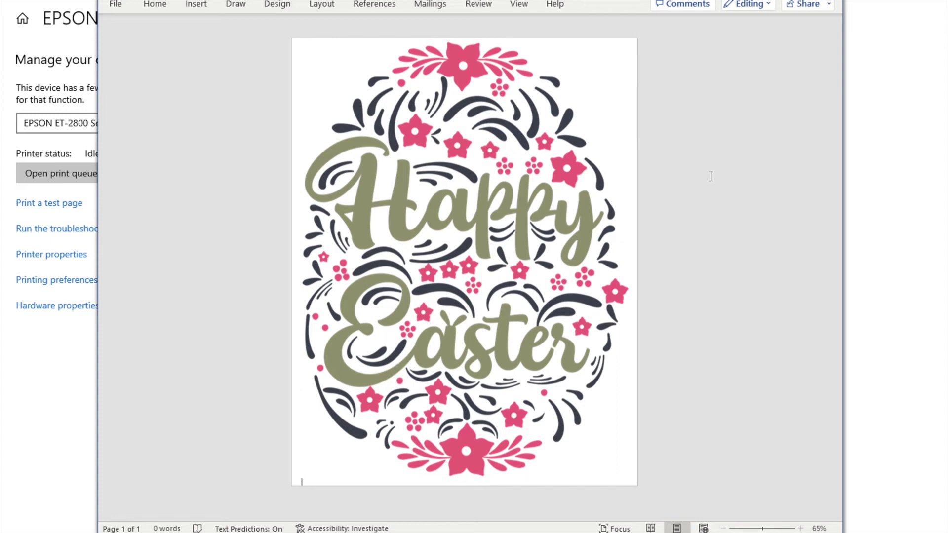
click(117, 5)
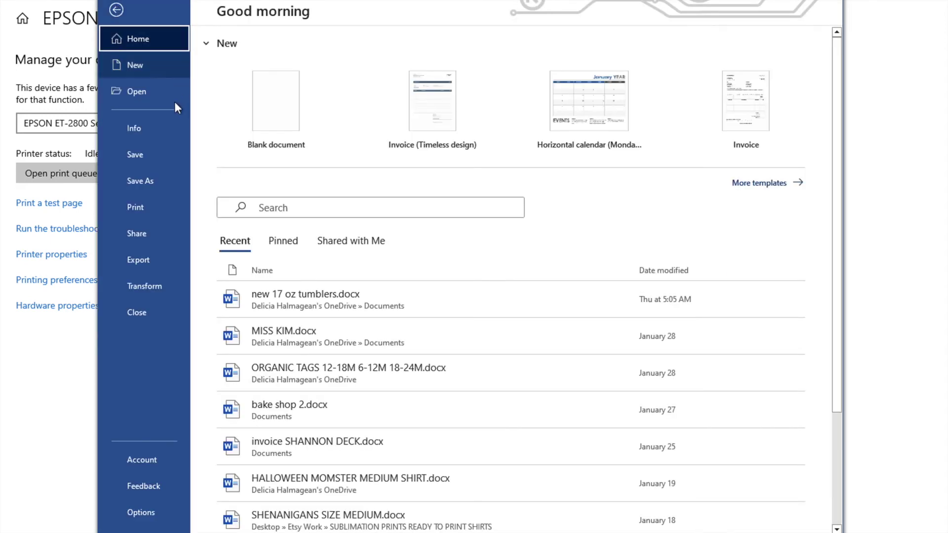
click(135, 213)
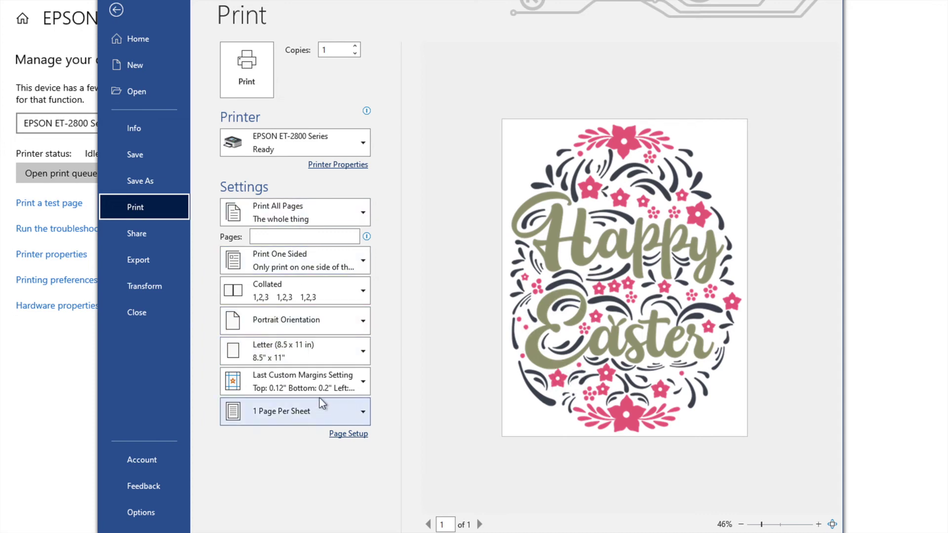
click(343, 168)
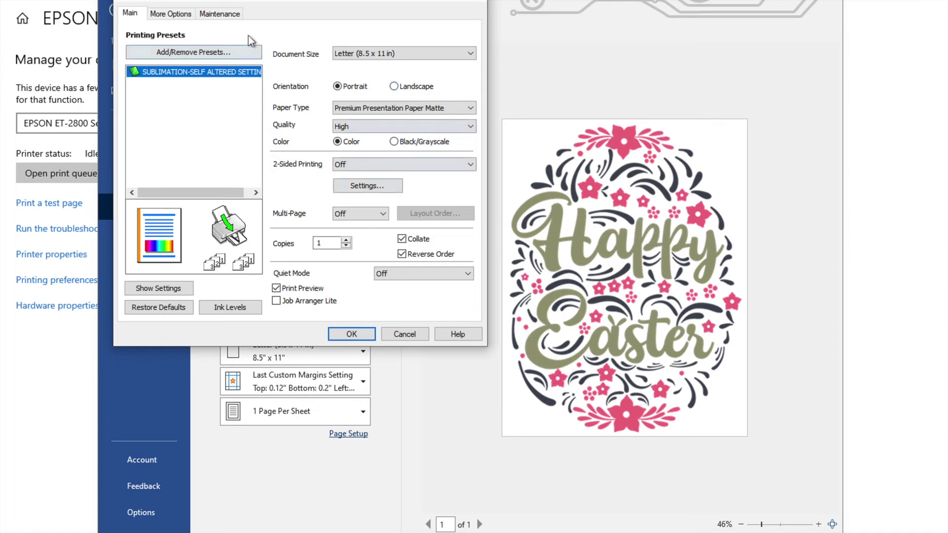
click(405, 334)
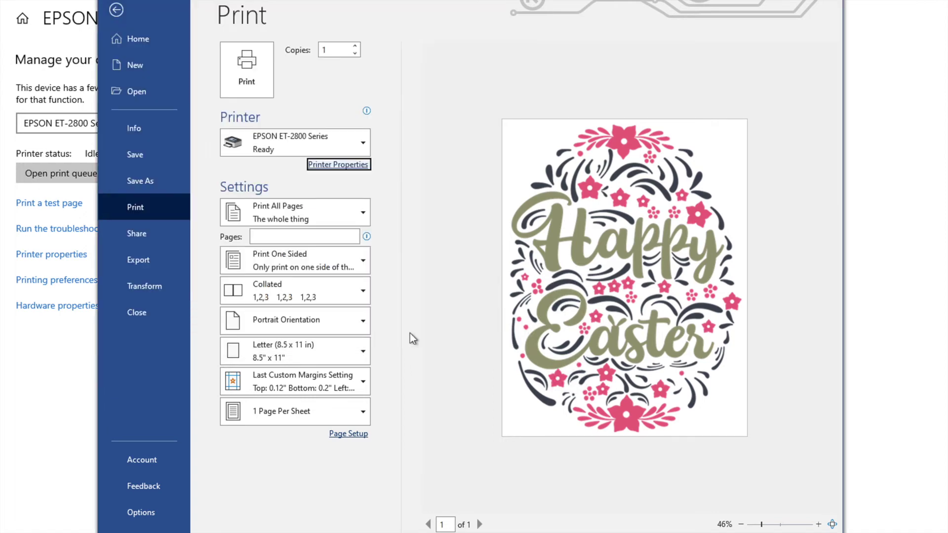
In Custom Margins, enter 0 for the top, bottom, left and right margins
click(351, 390)
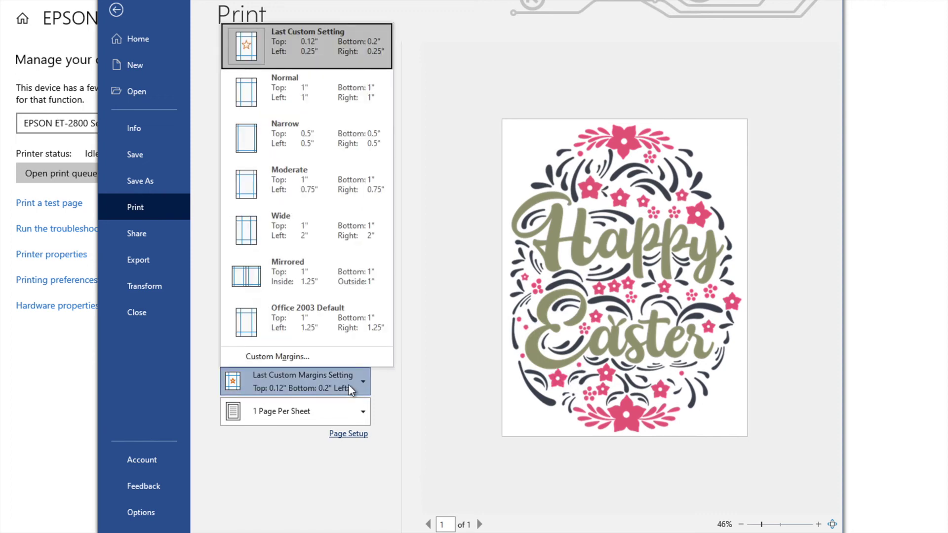
click(316, 357)
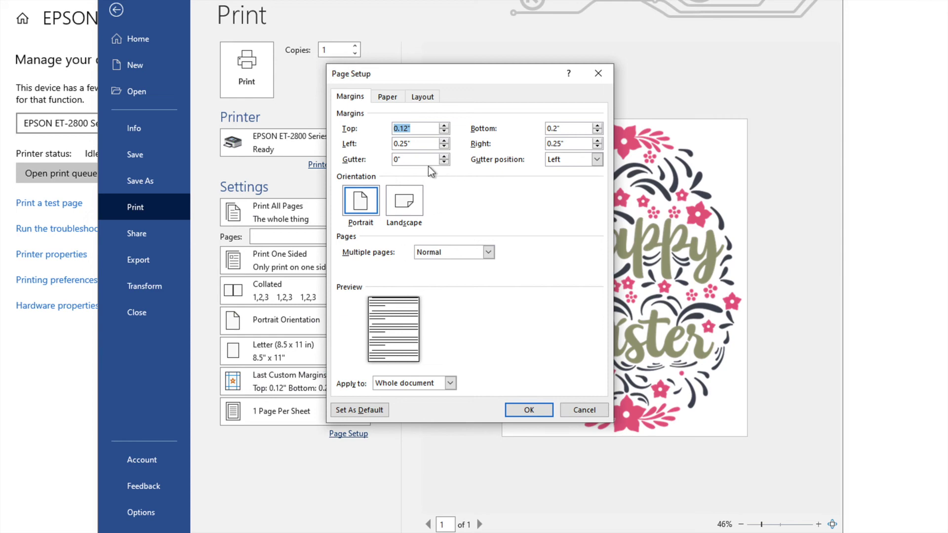
click(416, 126)
text(0)
key(Tab)
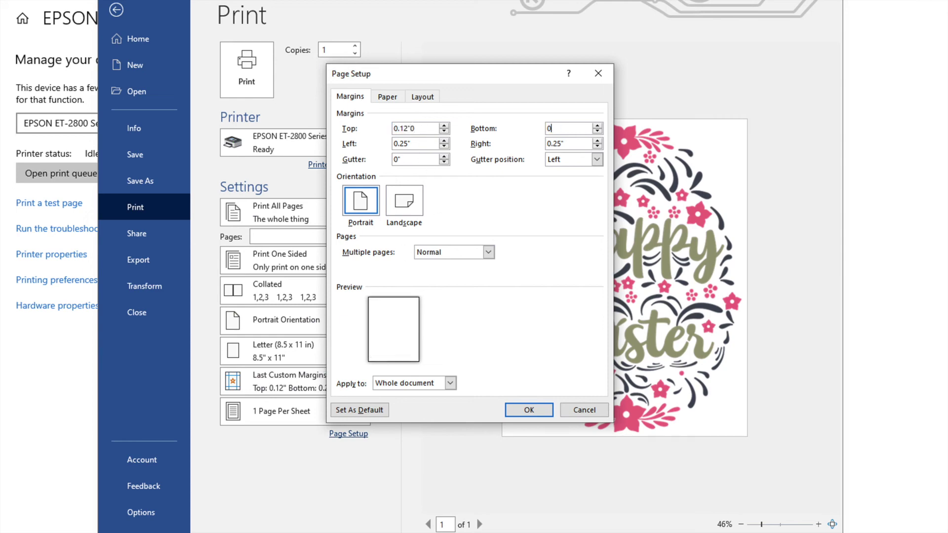
text(0)
key(Tab)
text(0)
key(Tab)
text(0)
key(Tab)
click(419, 128)
double_click(419, 129)
text(0)
key(Tab)
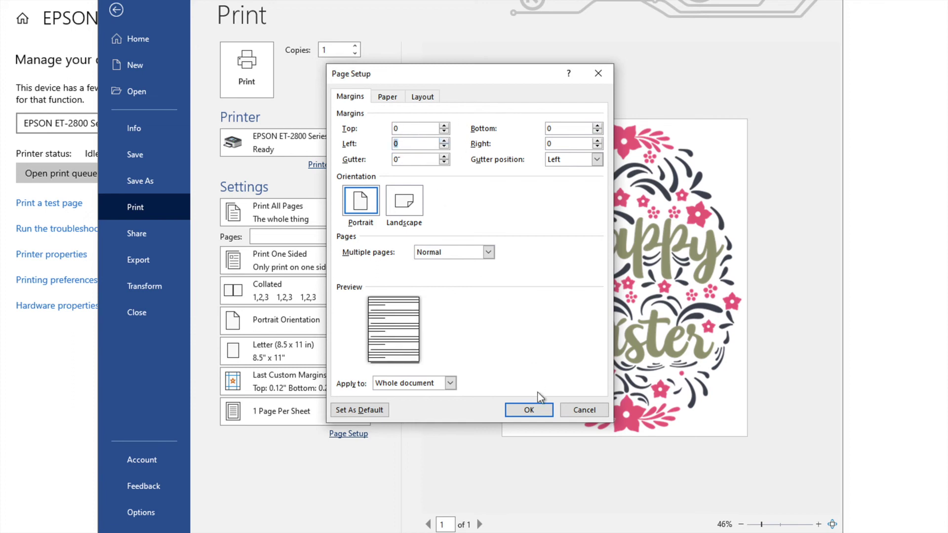
Accept Word's fix to the printer's minimum, applying 0.12" margins on all sides
click(536, 413)
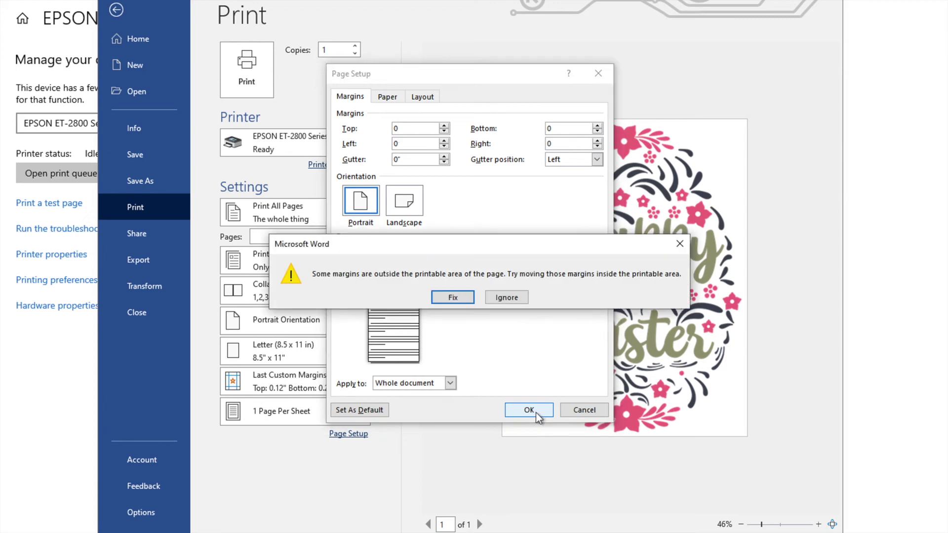
click(452, 298)
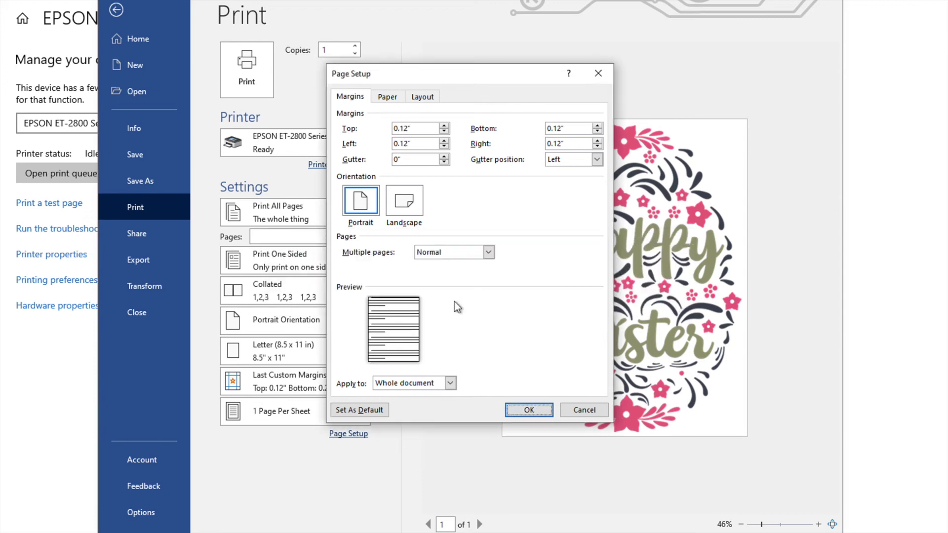
click(529, 410)
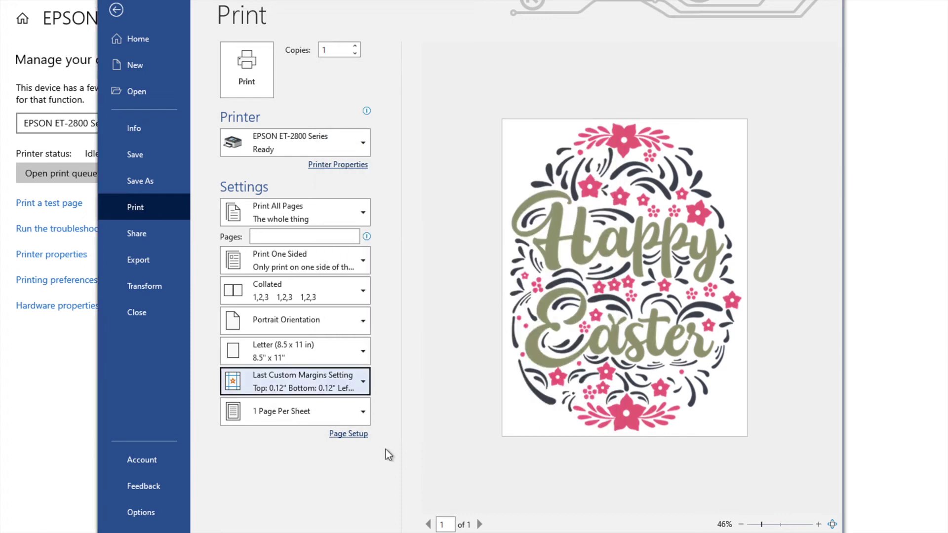
Print the Happy Easter page, confirm the Epson preview shows it mirrored, then close the preview
click(255, 81)
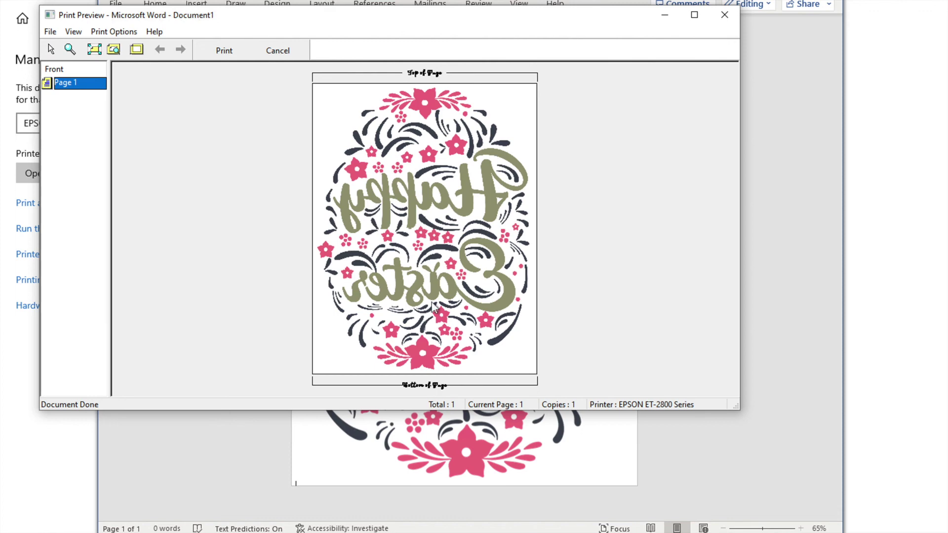
click(271, 51)
click(439, 207)
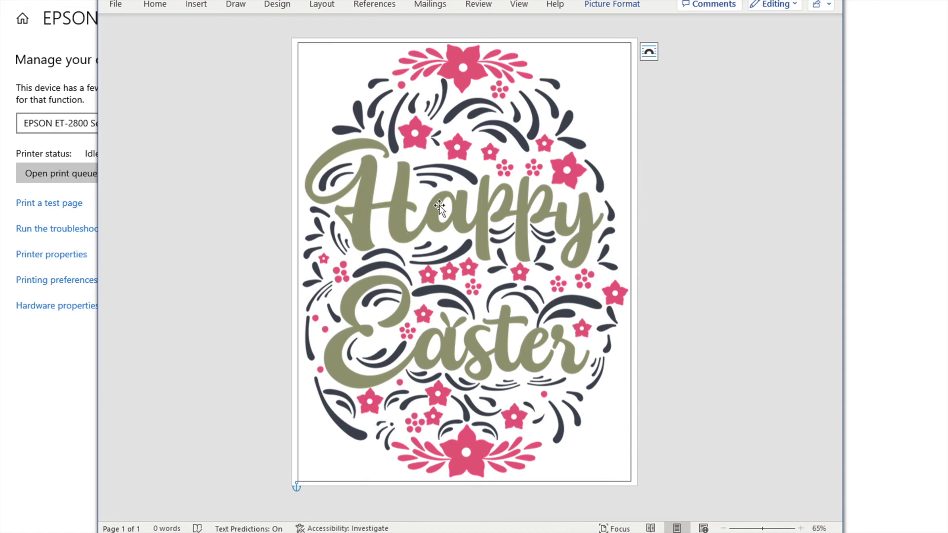
Flip the Easter picture horizontally with Picture Format > Rotate > Flip Horizontal
click(236, 149)
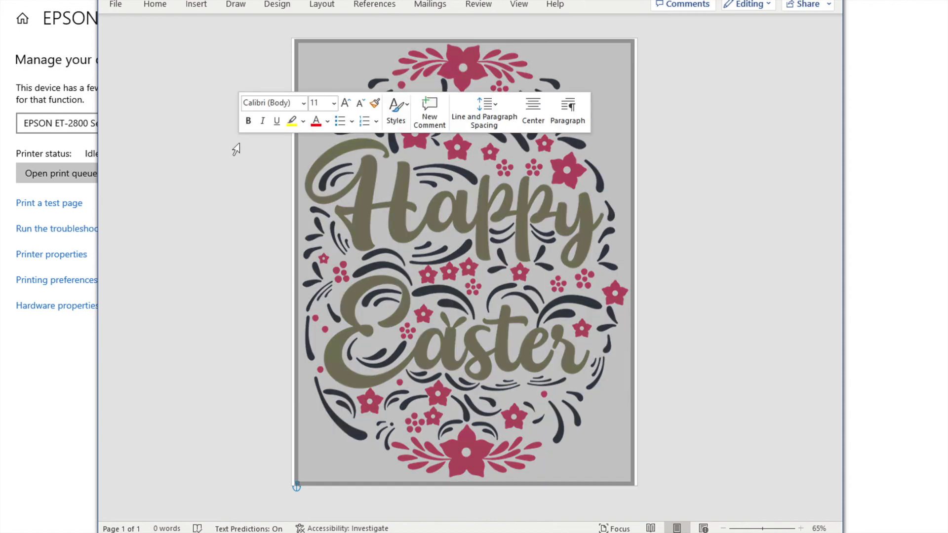
click(496, 209)
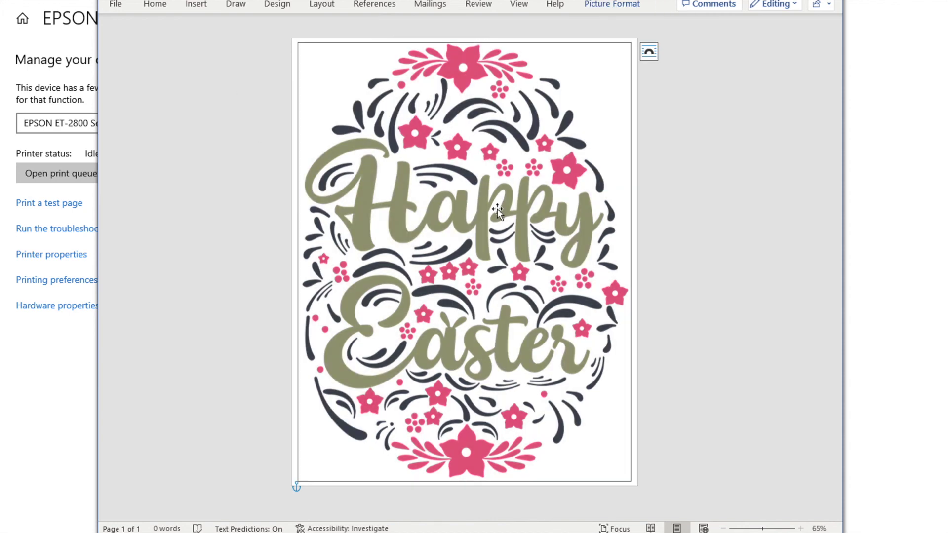
click(615, 5)
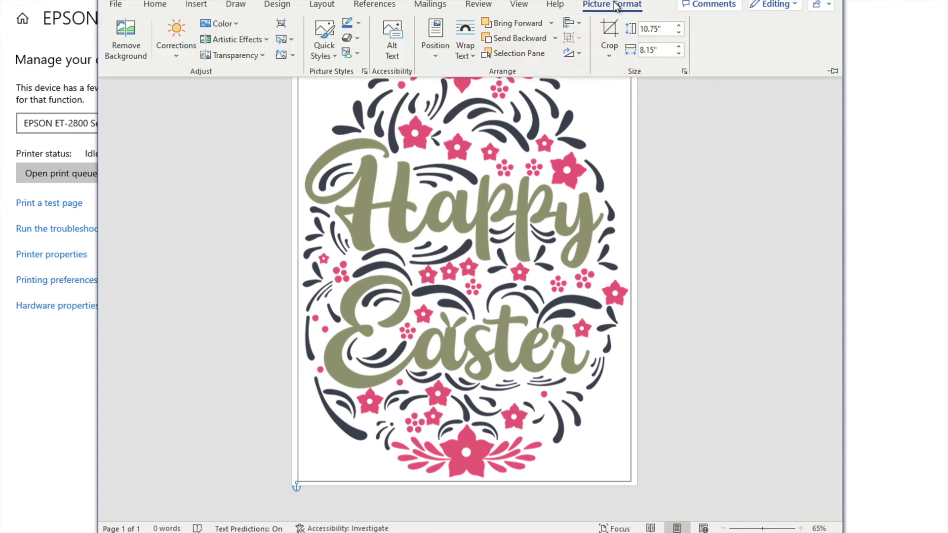
click(572, 53)
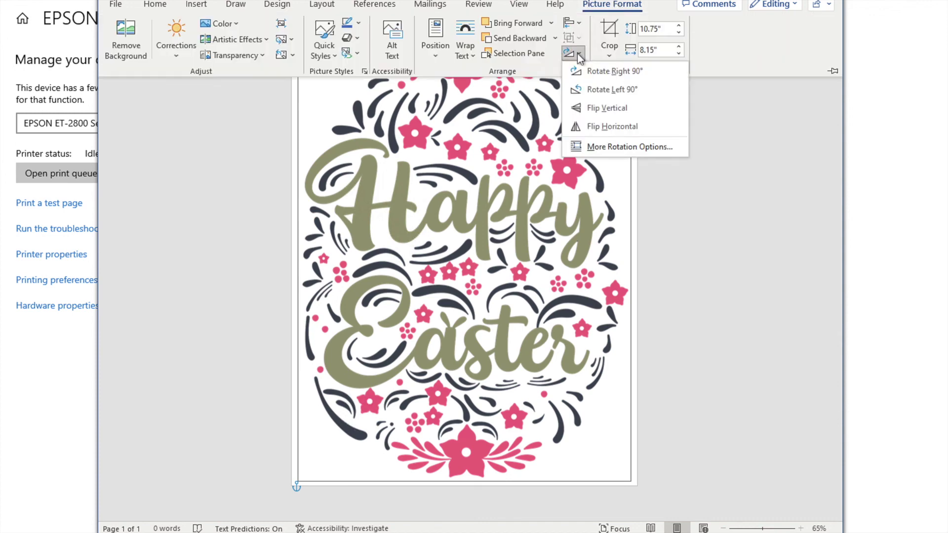
click(599, 126)
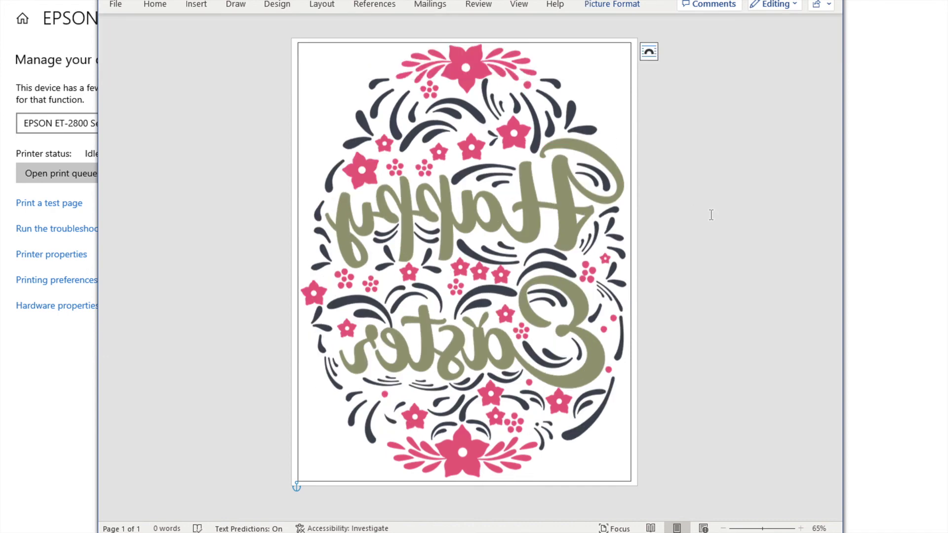
Flip the picture back to its original orientation and show the unmirrored Print page preview
click(711, 215)
click(420, 206)
click(612, 5)
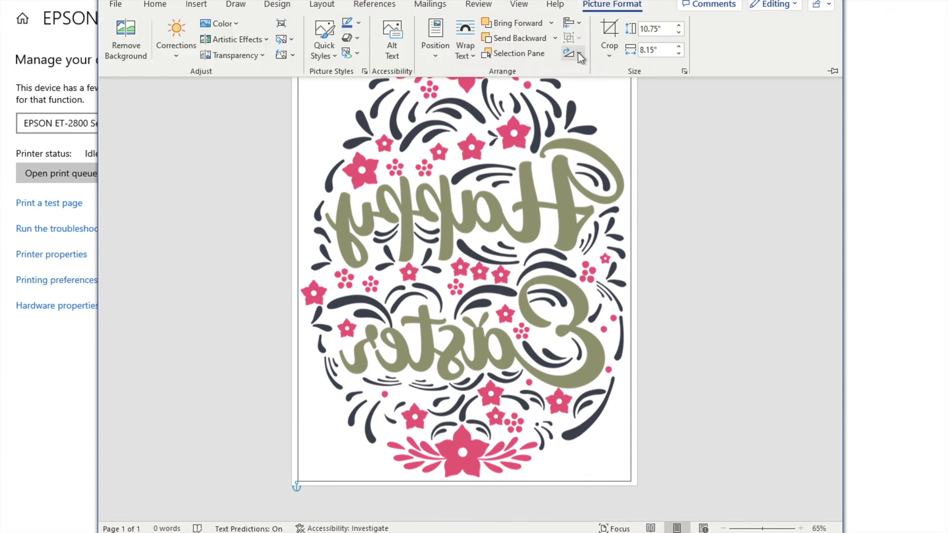
click(579, 54)
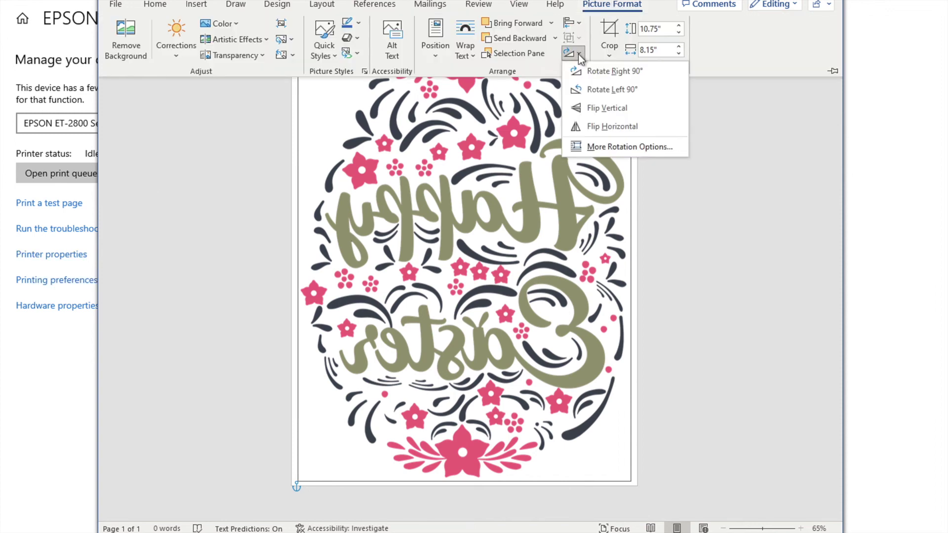
click(585, 126)
click(115, 4)
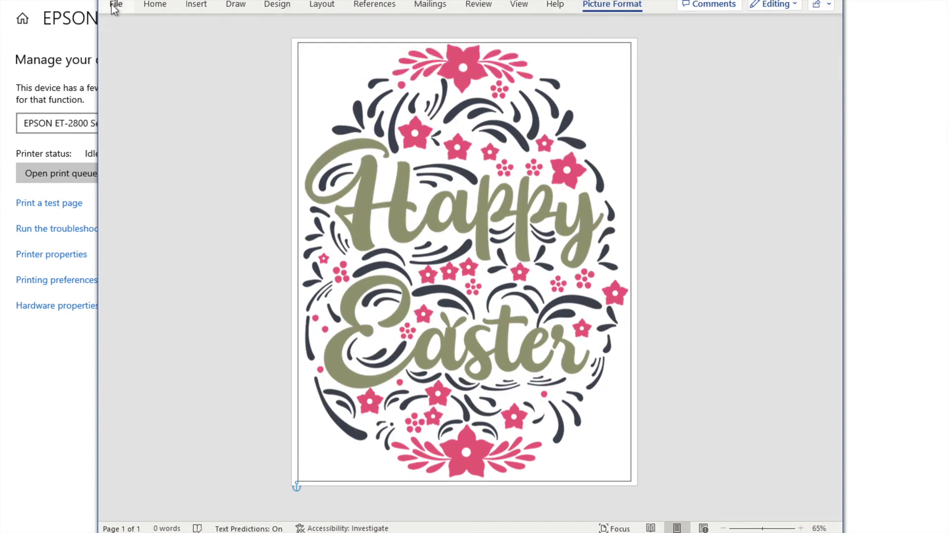
click(127, 210)
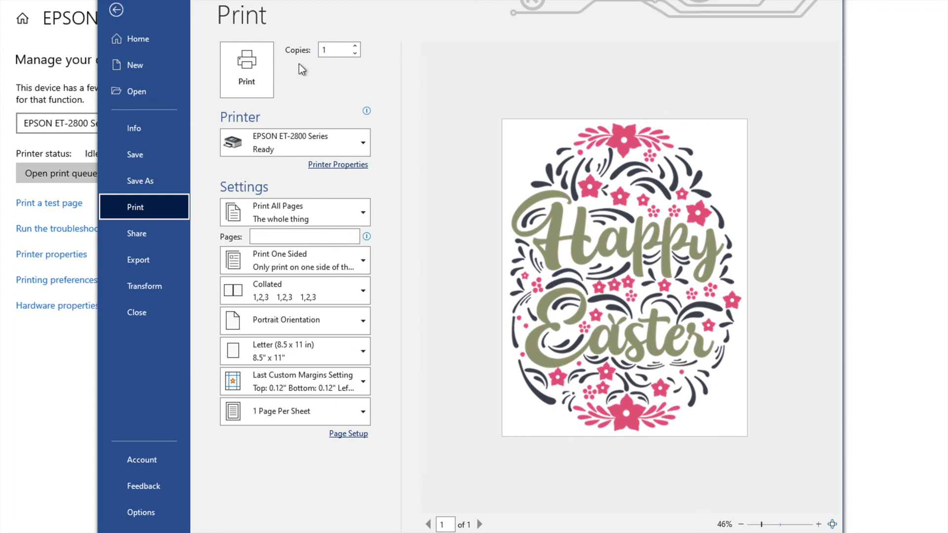
Check the mirrored Epson print preview, close it without printing, and reopen Printing Preferences
click(251, 63)
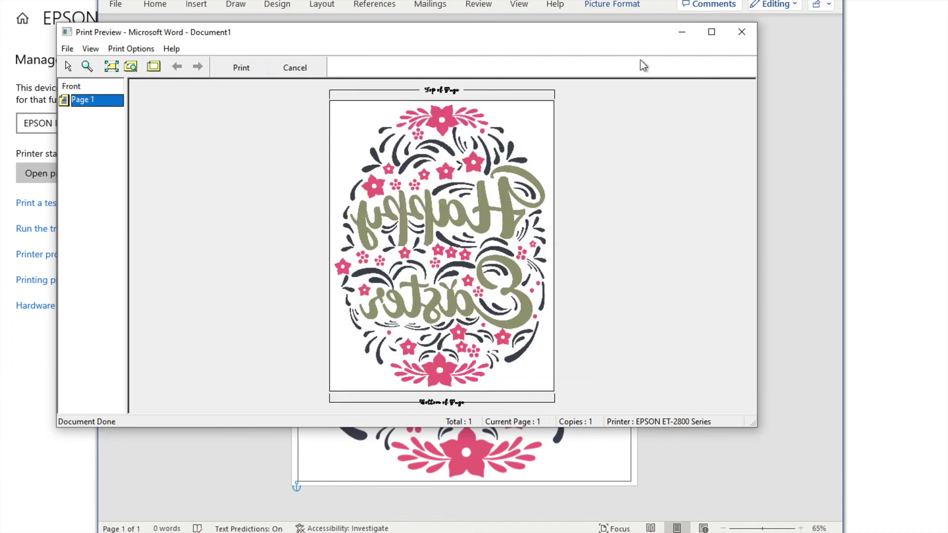
click(738, 34)
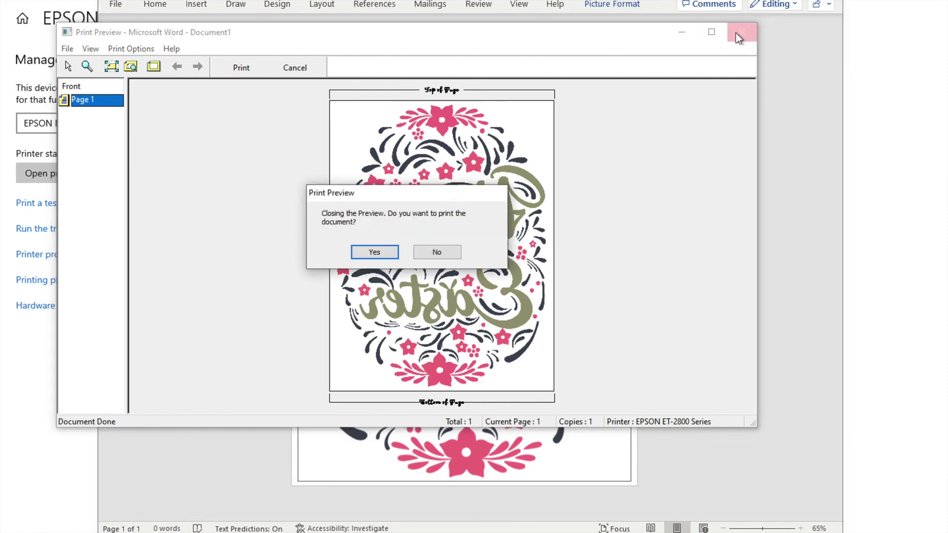
click(438, 252)
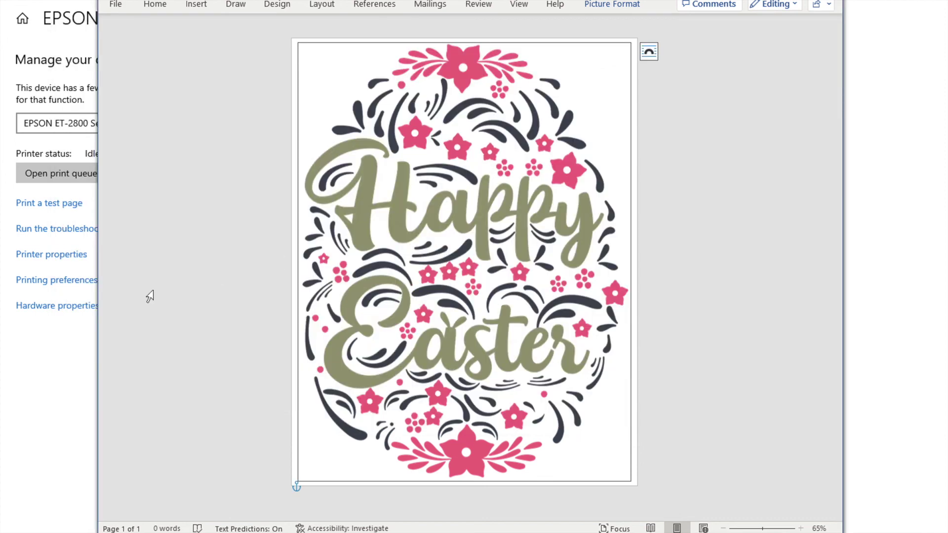
click(66, 282)
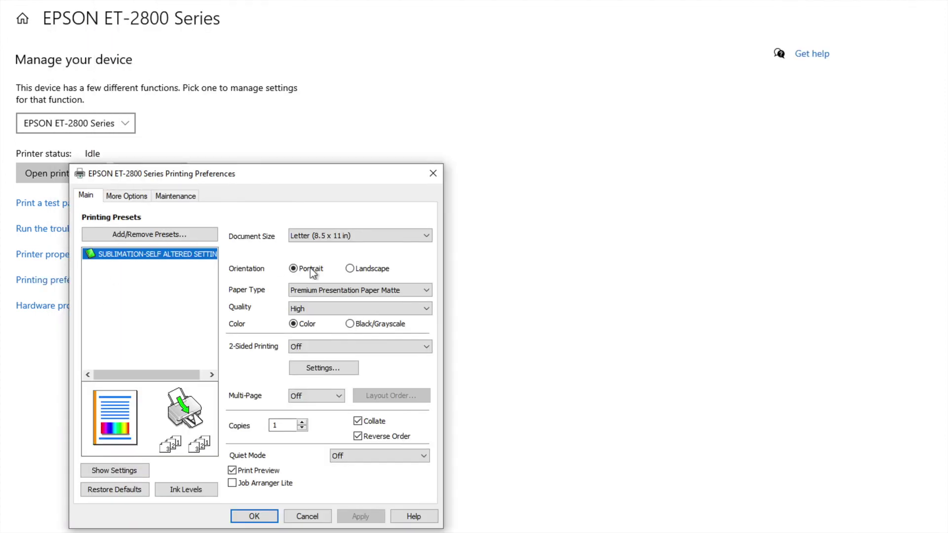
Move the Printing Preferences window up and check that More Options has Mirror Image enabled
drag(311, 173, 391, 42)
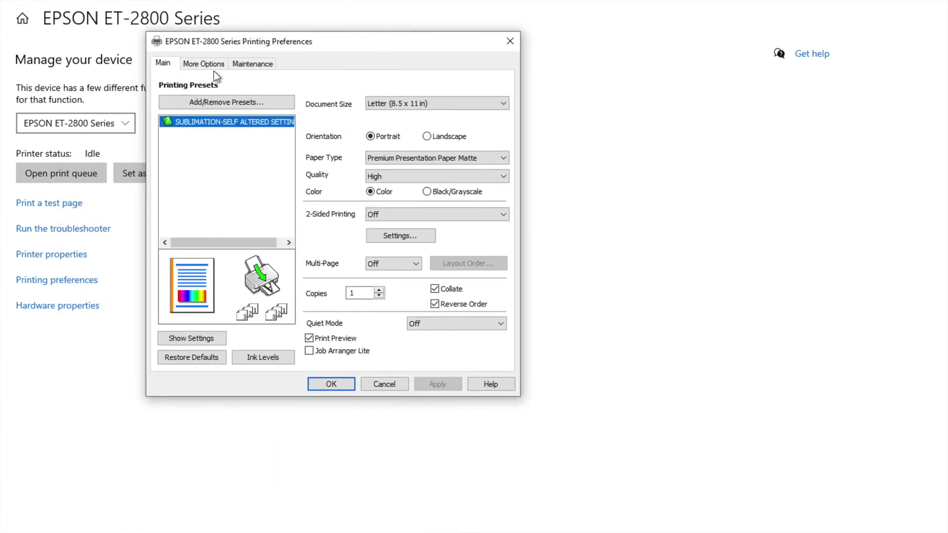
click(208, 68)
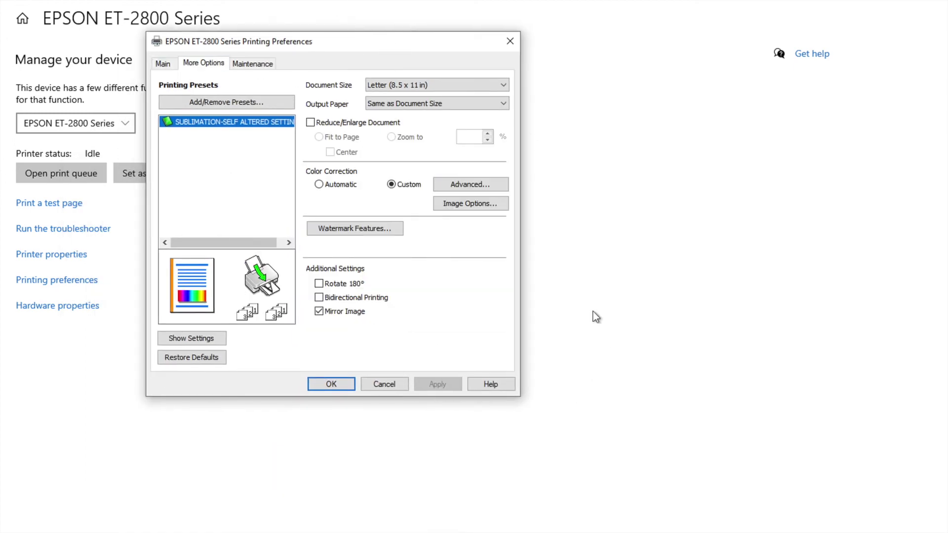